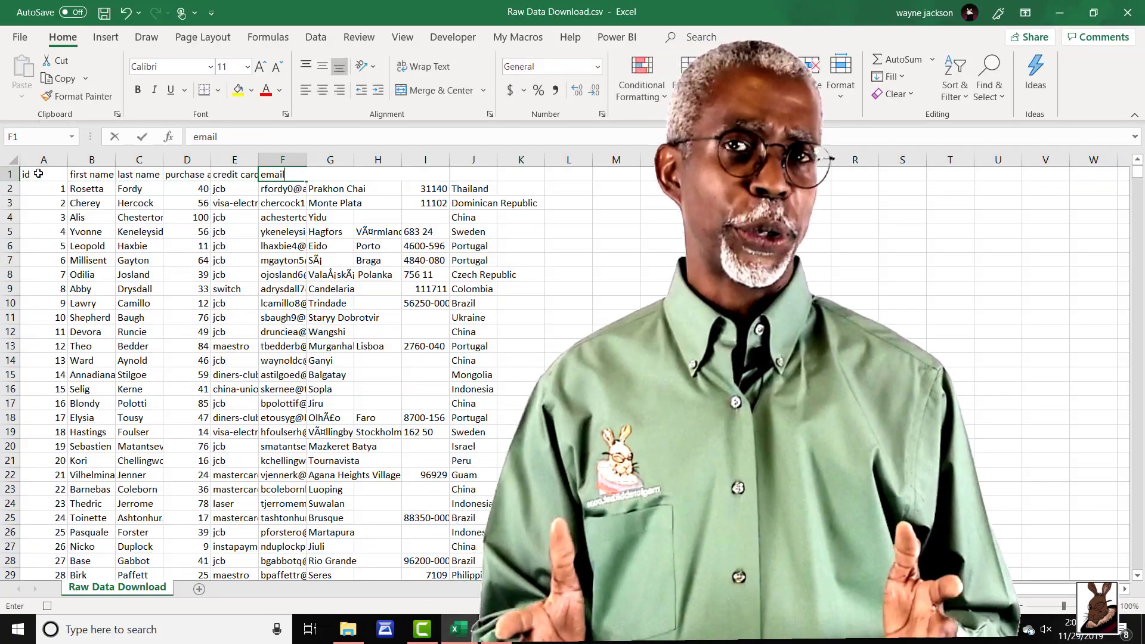
# - Type headers id through country, then bold, autofit and centre the data
pyautogui.write('untry')
pyautogui.press('Return')
pyautogui.click(840, 84)
pyautogui.hotkey('ctrl', '1')
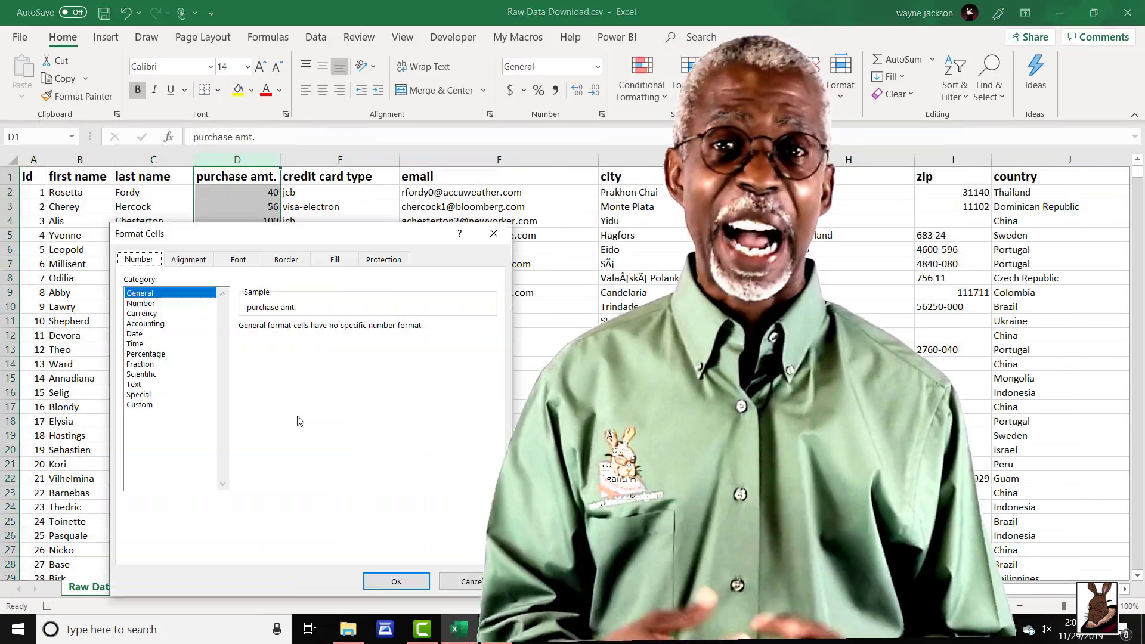
pyautogui.press('Return')
pyautogui.keyDown('ctrl'); pyautogui.click(464, 160); pyautogui.keyUp('ctrl')
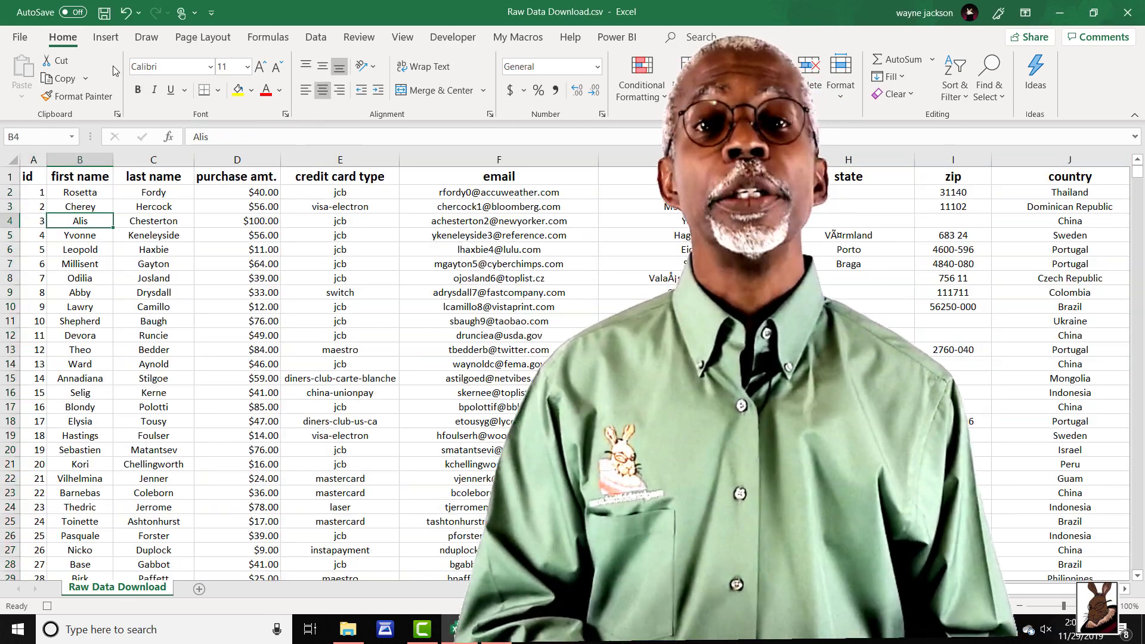
pyautogui.click(106, 37)
# - Convert the data range into a table with headers
pyautogui.click(78, 78)
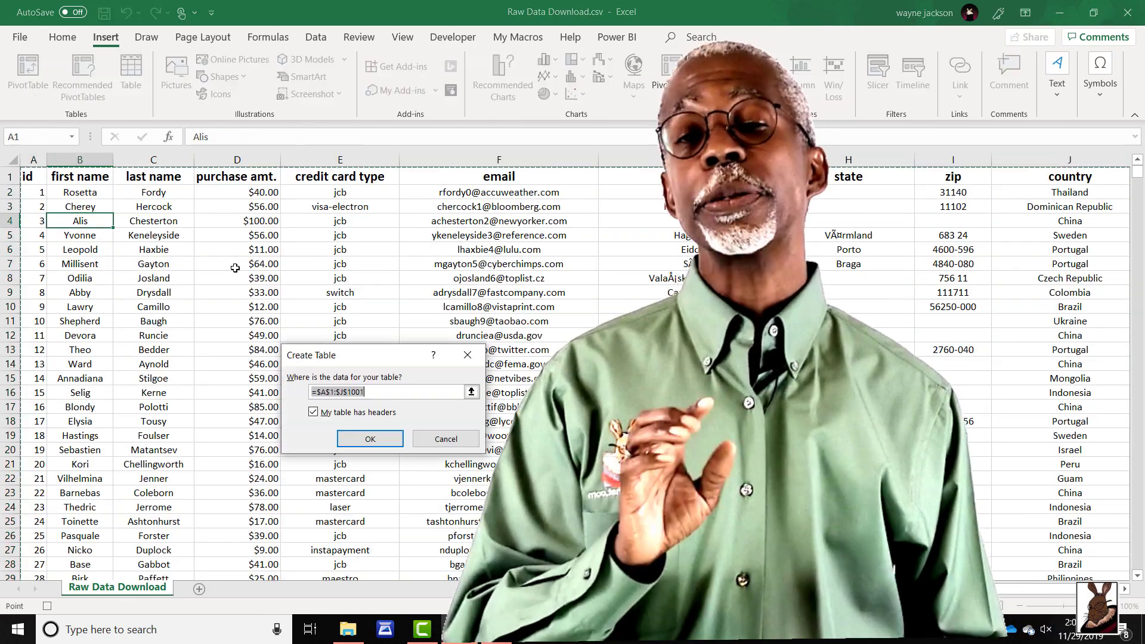
pyautogui.click(370, 439)
pyautogui.click(138, 236)
# - Build a PivotTable on a new sheet: country and city rows, purchase sum, credit card filter
pyautogui.click(152, 60)
pyautogui.press('Return')
pyautogui.click(898, 346)
pyautogui.click(899, 300)
pyautogui.click(899, 256)
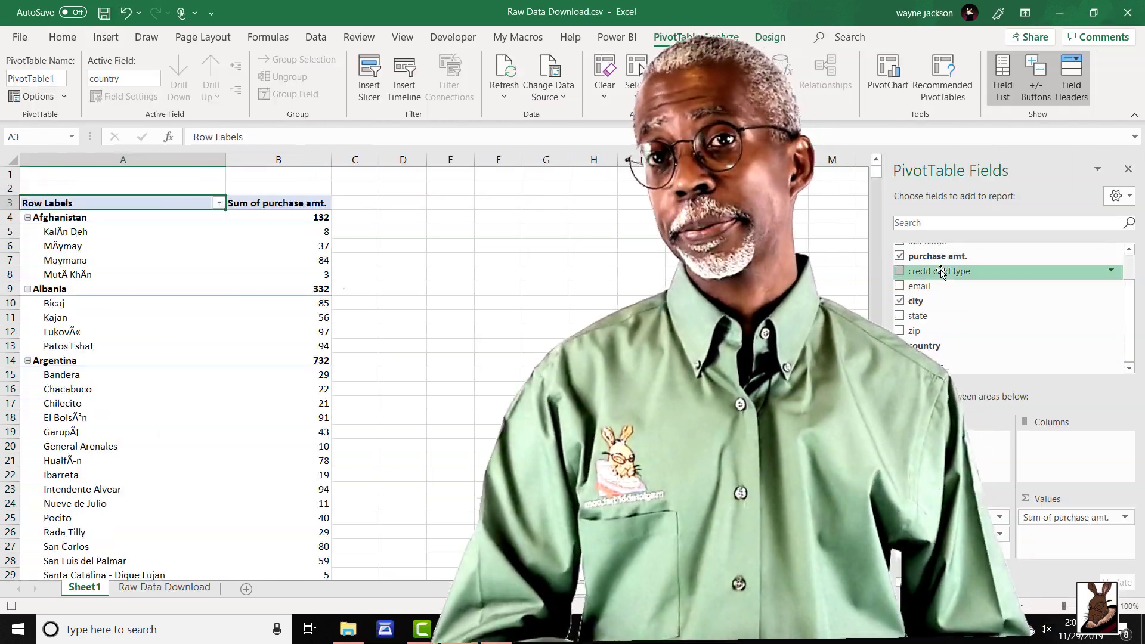
pyautogui.moveTo(929, 271); pyautogui.dragTo(953, 441)
pyautogui.click(324, 174)
# - Exclude instapayment from the card type filter and format purchase totals as currency
pyautogui.click(172, 247)
pyautogui.click(240, 364)
pyautogui.rightClick(286, 271)
pyautogui.click(383, 498)
# - Add a percent-of-sales total, naming headers 'Pct. Of Total Sales' and 'Total Purchase by Country'
pyautogui.moveTo(937, 255); pyautogui.dragTo(1067, 530)
pyautogui.rightClick(388, 251)
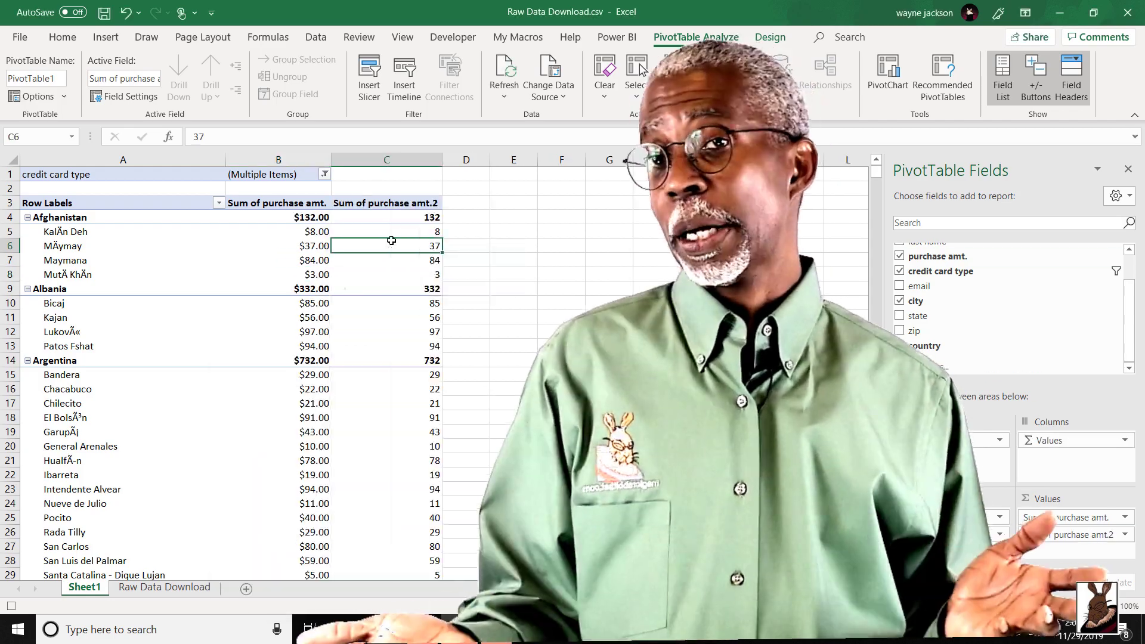
pyautogui.click(436, 422)
pyautogui.click(386, 203)
pyautogui.write('Pct. Of Total Sales')
pyautogui.click(278, 203)
pyautogui.write('Total Purchase by Country')
pyautogui.press('Return')
# - Show the PivotTable in tabular form with a style applied and city rows collapsed
pyautogui.click(769, 37)
pyautogui.click(108, 78)
pyautogui.click(137, 173)
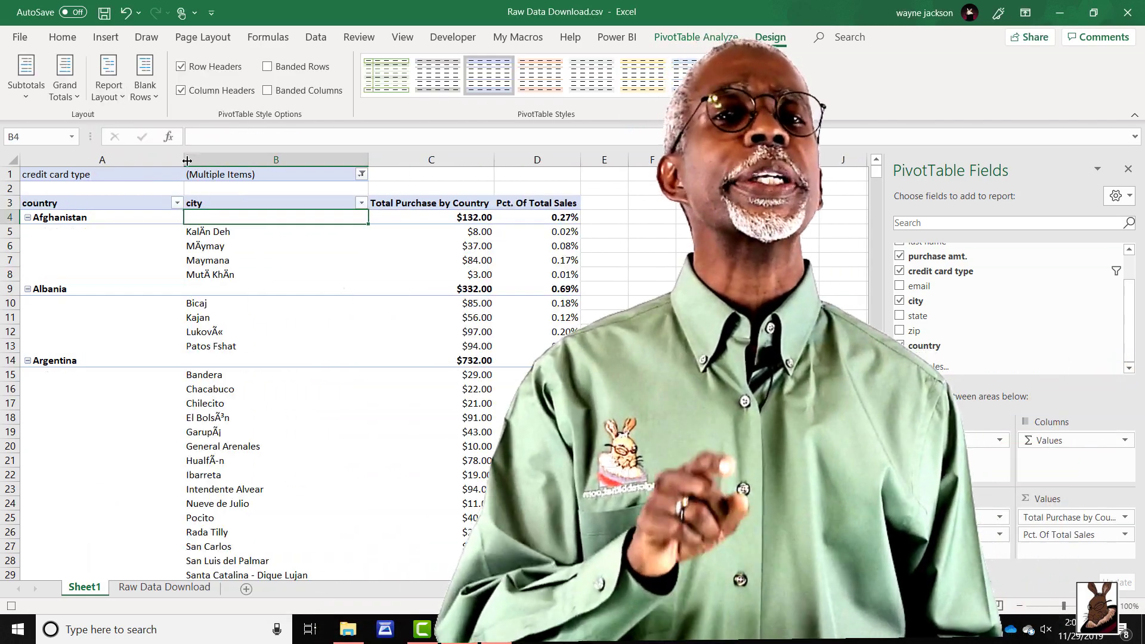
pyautogui.click(27, 217)
pyautogui.click(101, 174)
pyautogui.scroll(8, 358, 78)
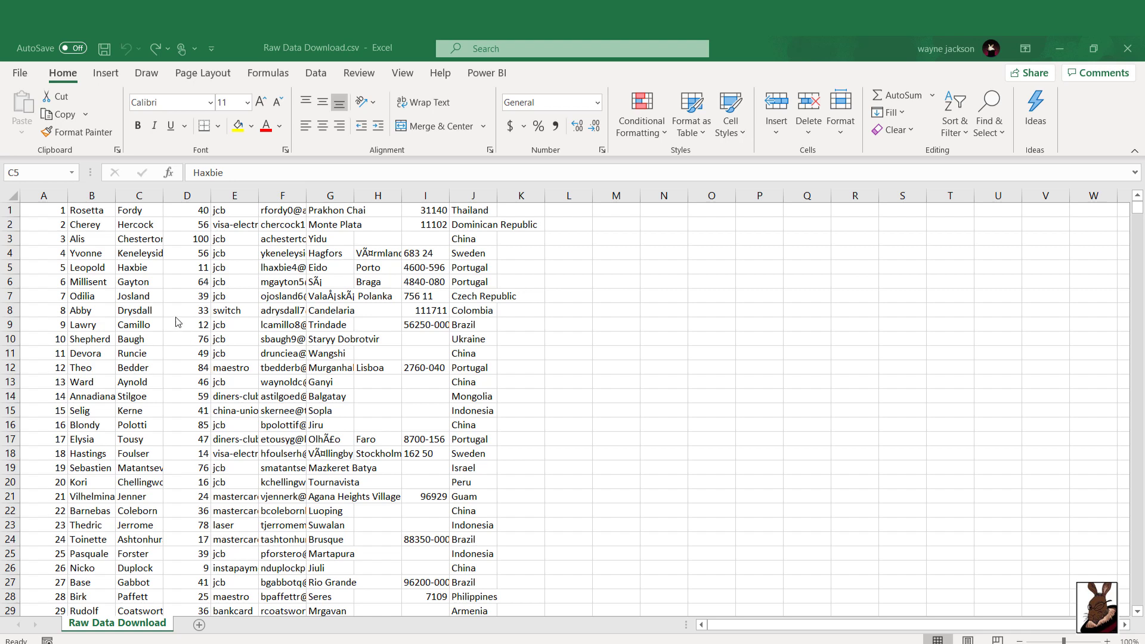
# - Tick Developer under Main Tabs in Customize the Ribbon and apply it
pyautogui.rightClick(371, 75)
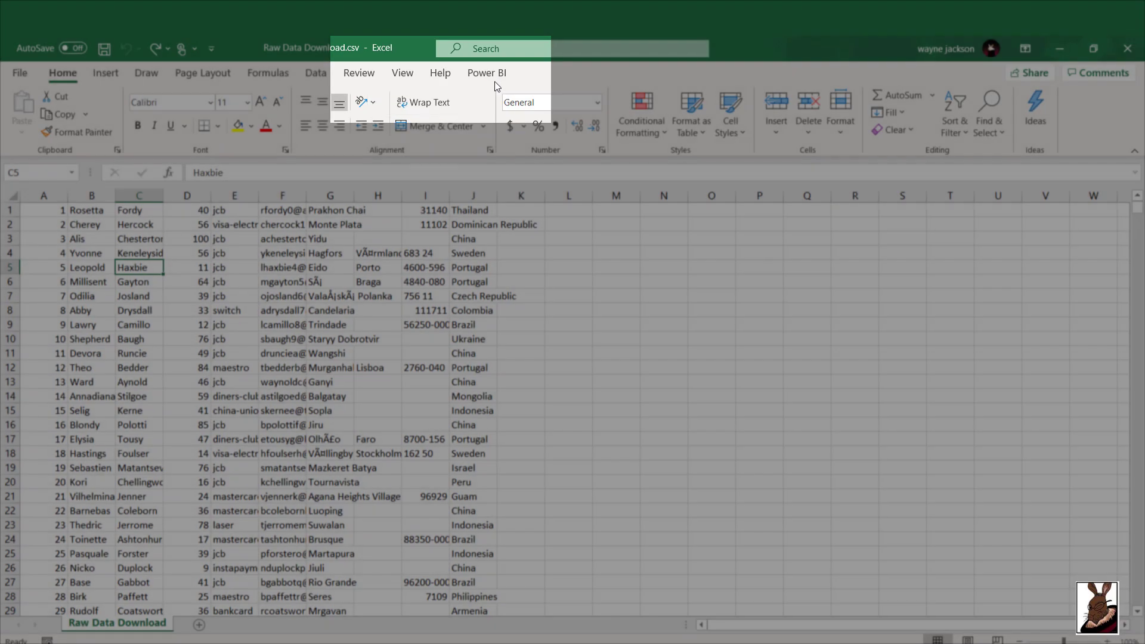
pyautogui.click(442, 81)
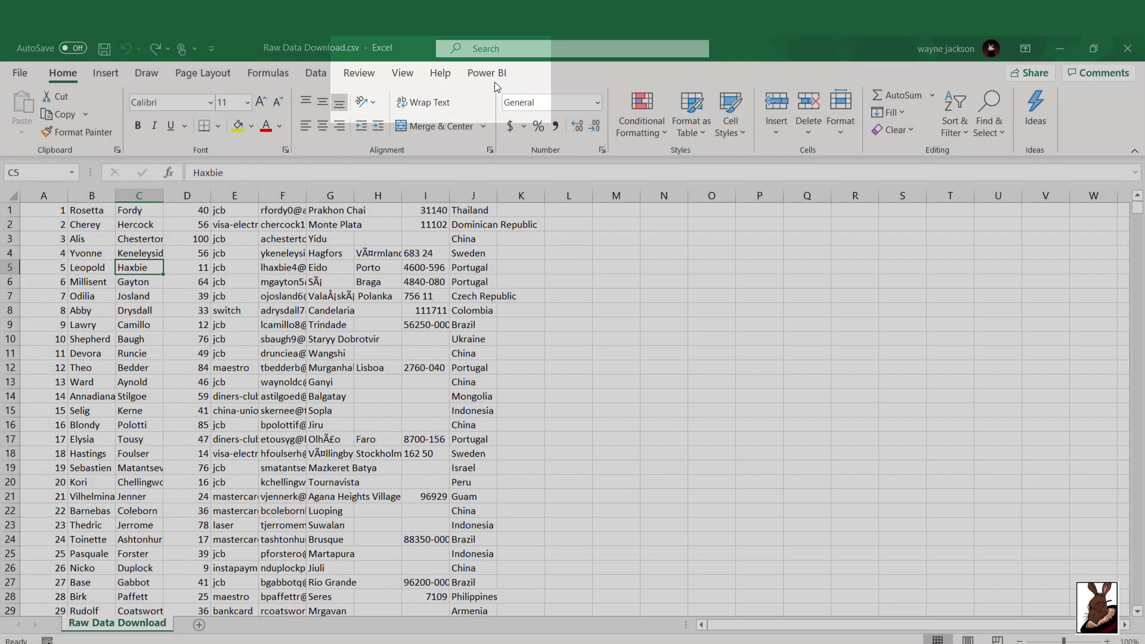
pyautogui.moveTo(481, 116); pyautogui.dragTo(403, 137)
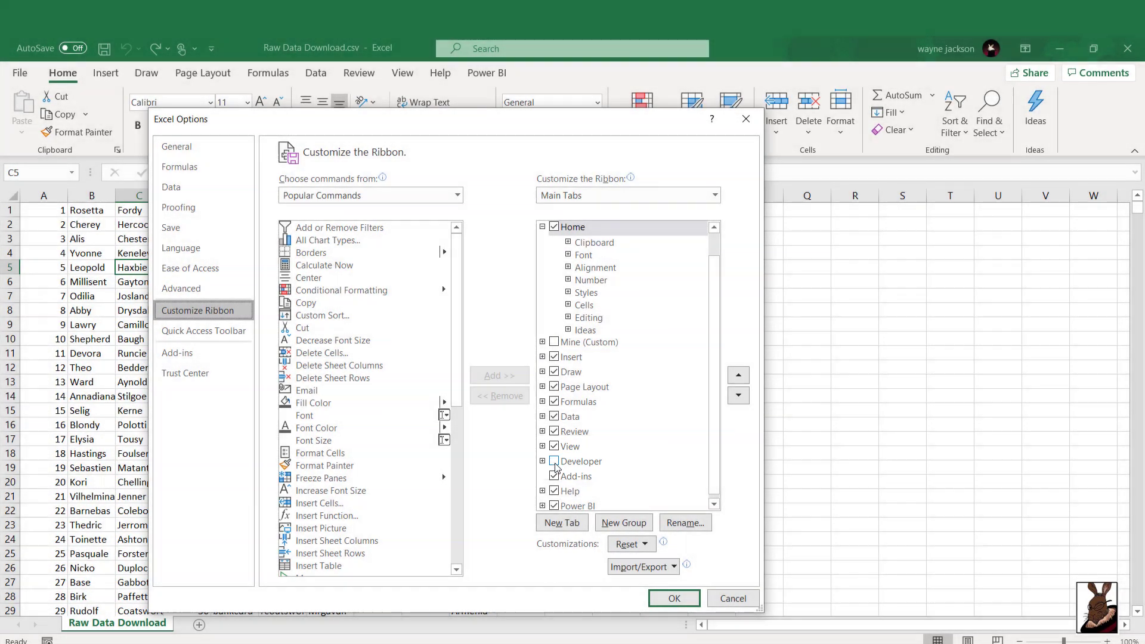
pyautogui.click(554, 462)
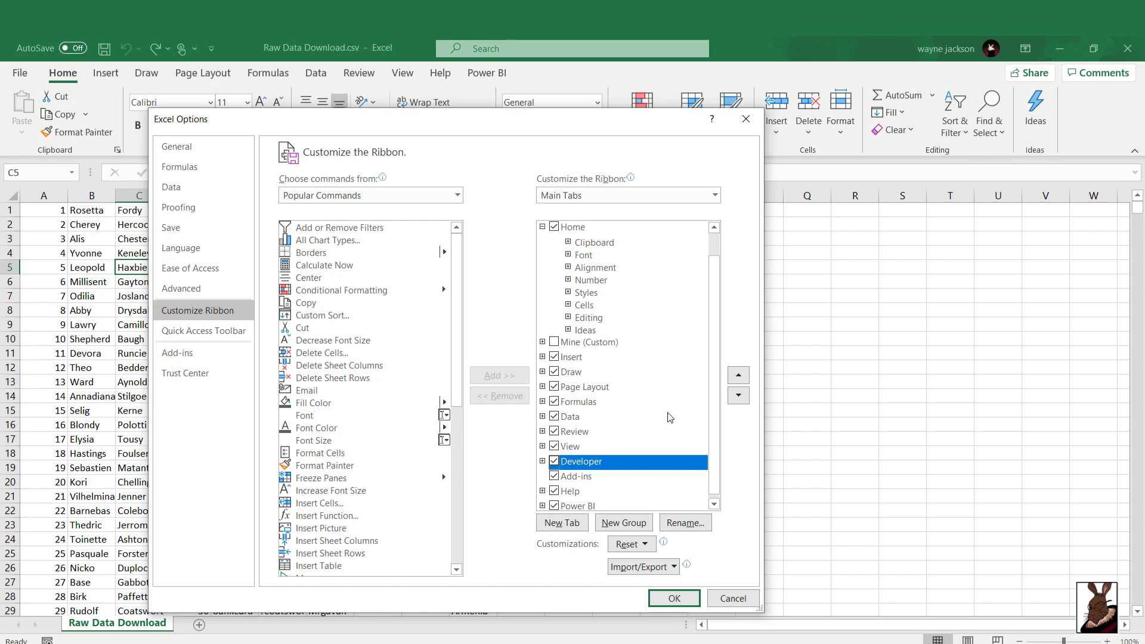
pyautogui.click(674, 599)
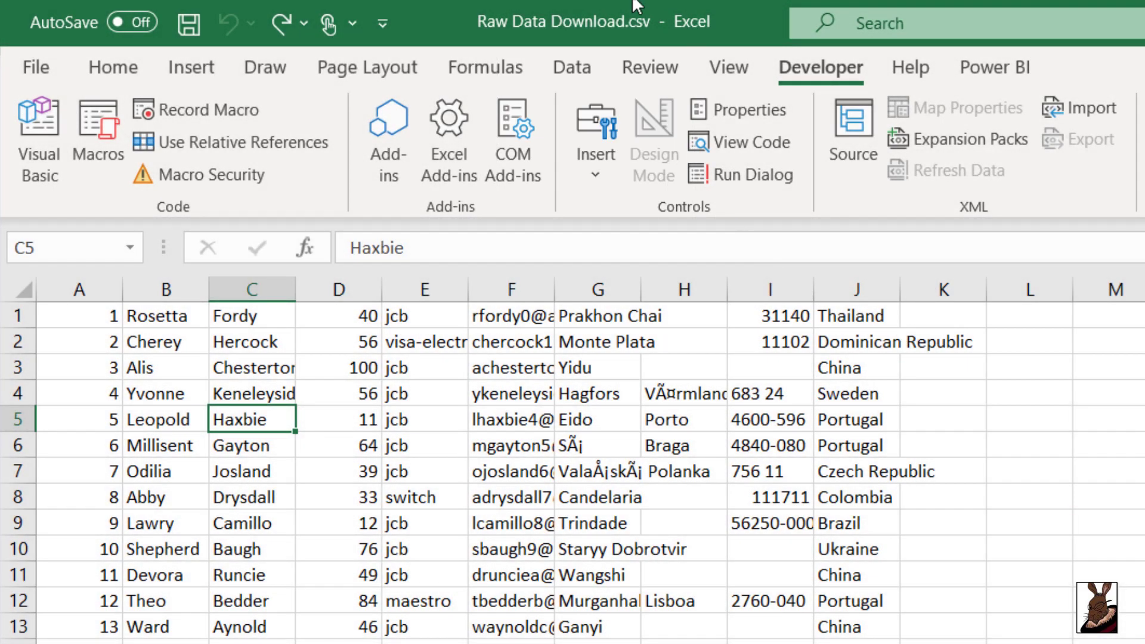
# - View the Form and ActiveX Controls gallery on the Developer tab, then close it
pyautogui.click(592, 149)
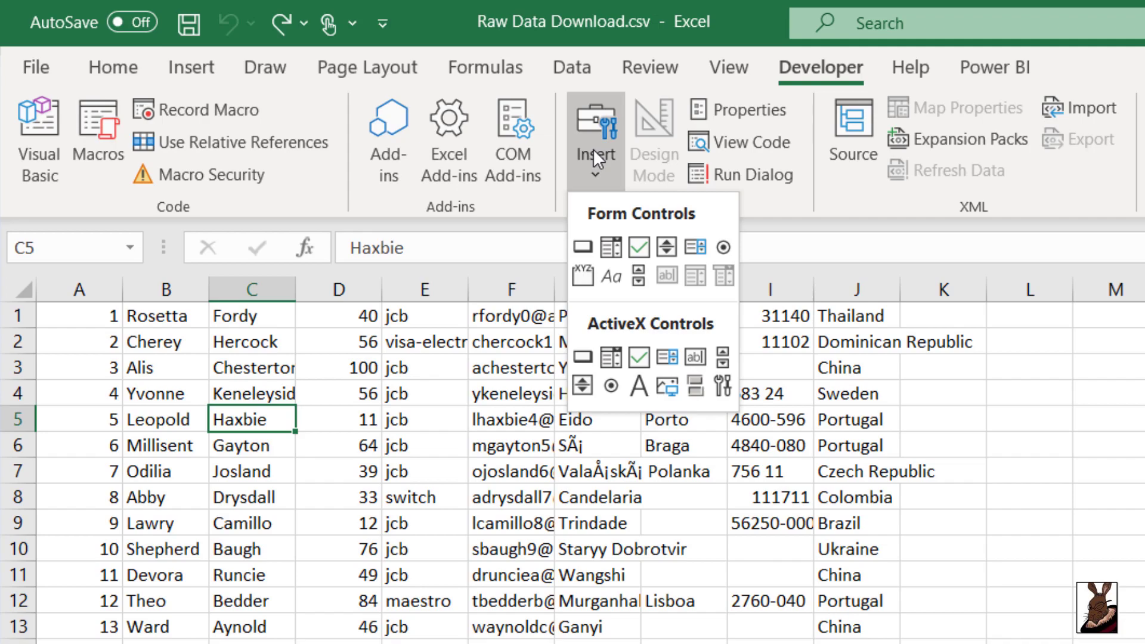
pyautogui.click(593, 148)
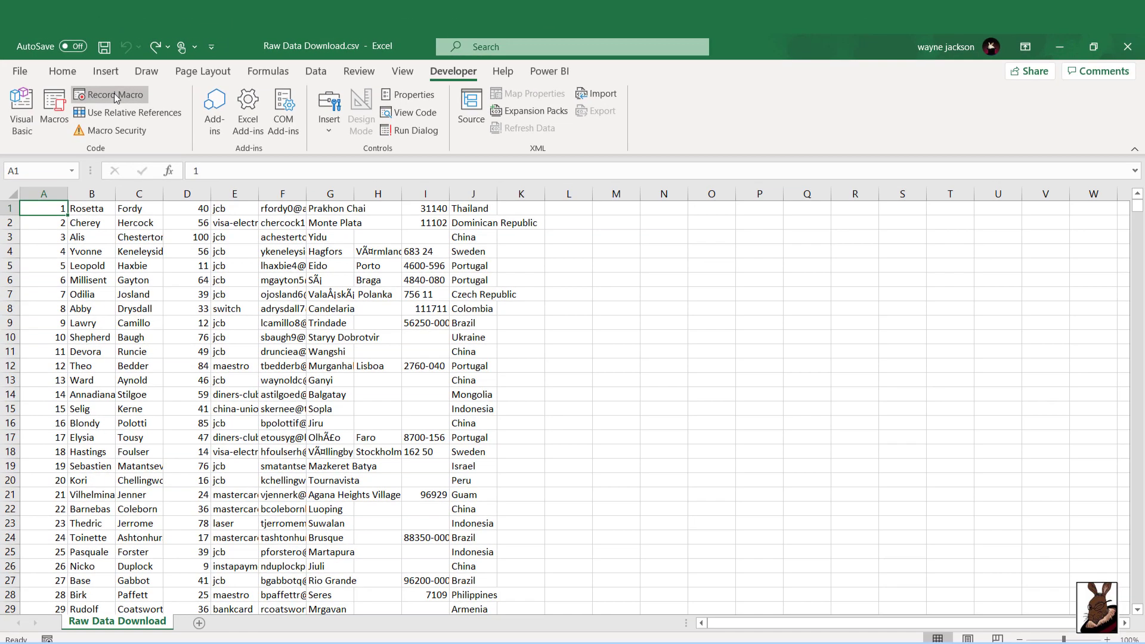
# - Name the new macro My_first_macro with shortcut D and check the storage location options
pyautogui.click(154, 107)
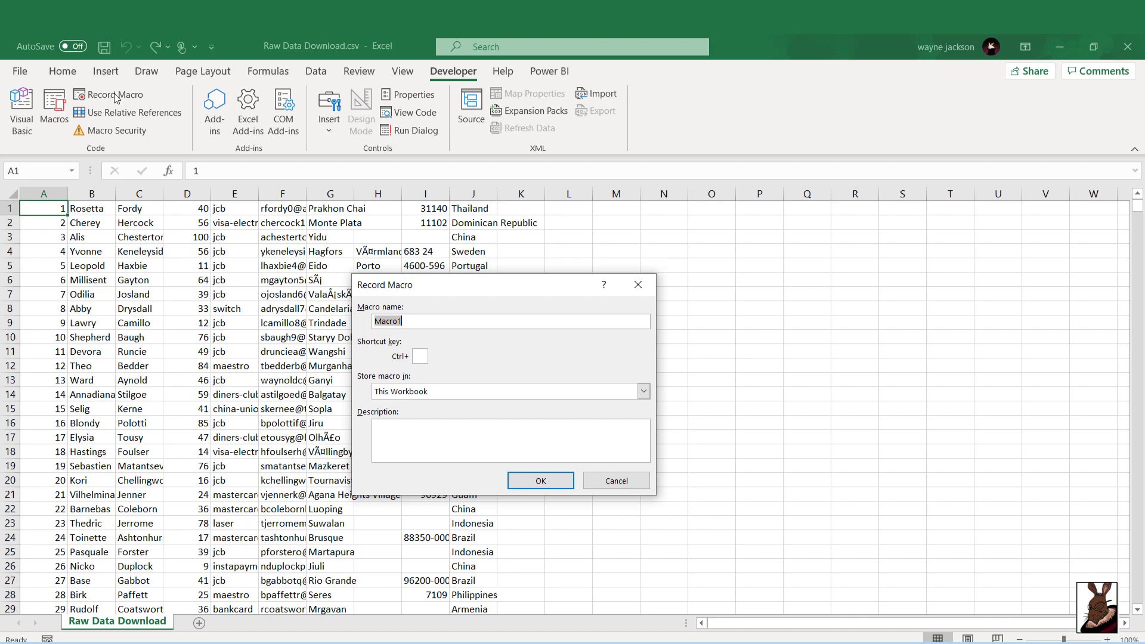
pyautogui.write('My_first_macro')
pyautogui.press('Tab')
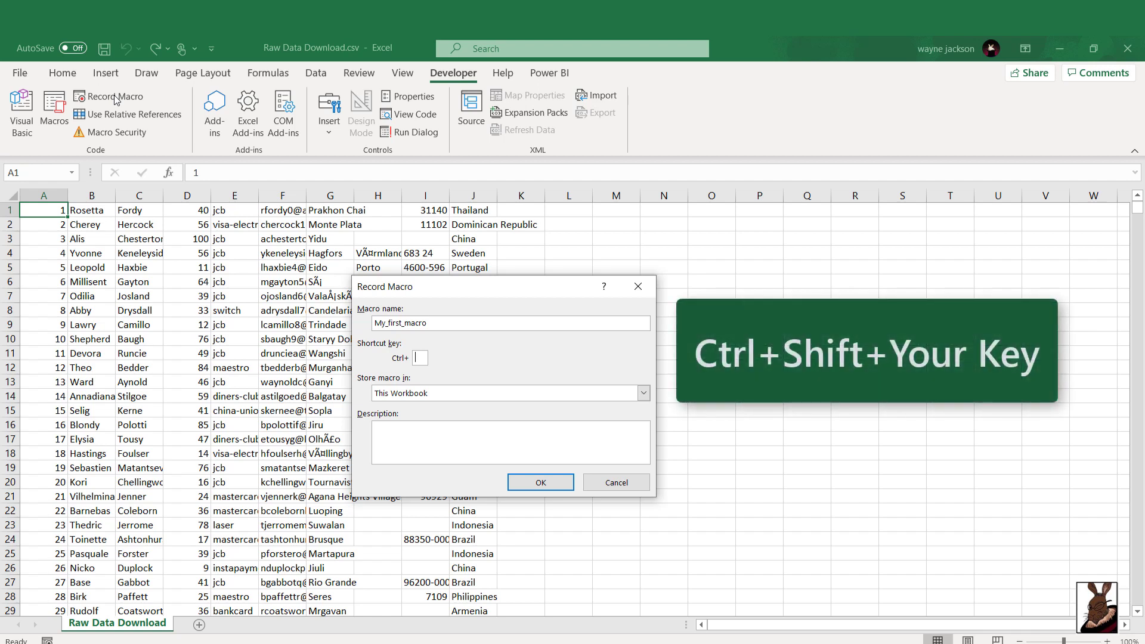
pyautogui.write('D')
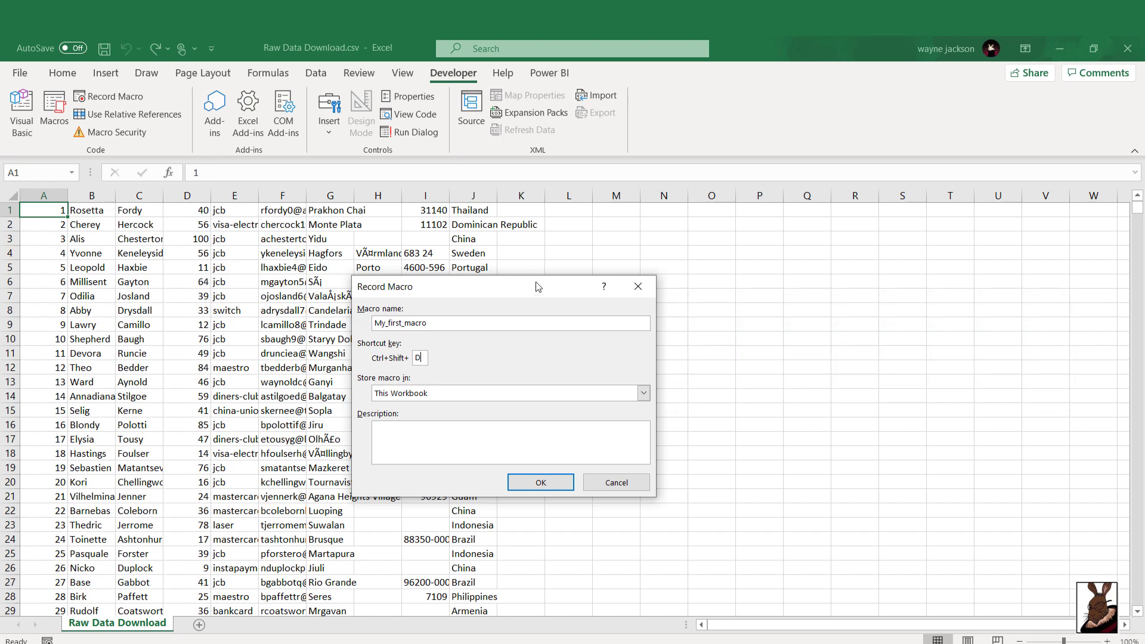
pyautogui.click(644, 395)
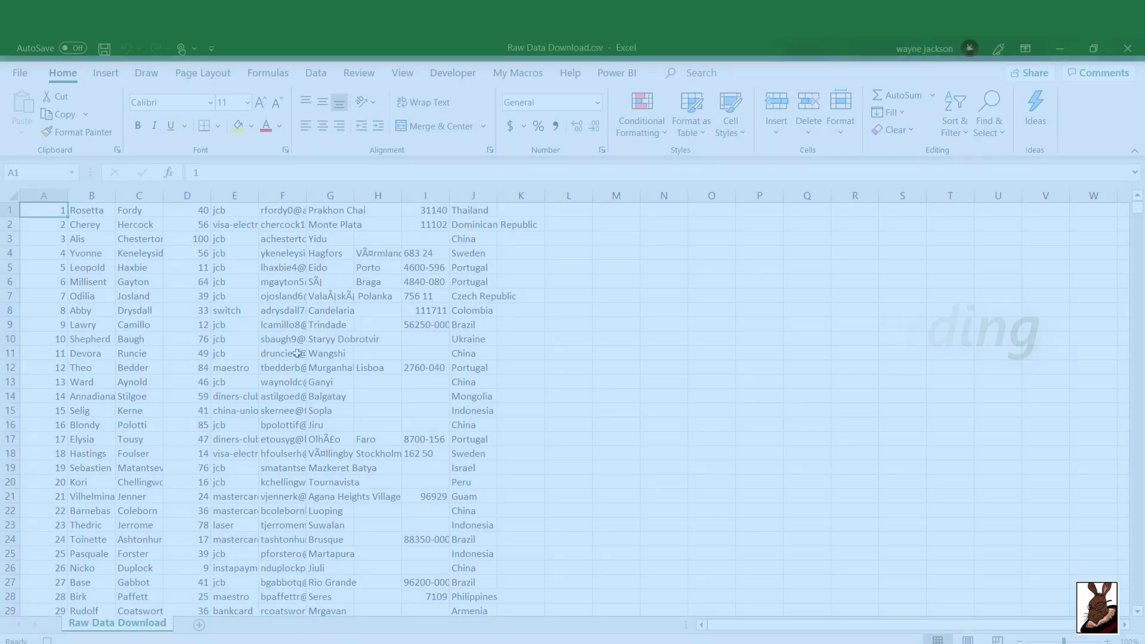
# - Insert a blank top row and type headers id through country, including credit card type
pyautogui.click(10, 210)
pyautogui.hotkey('ctrl', 'shift', '+')
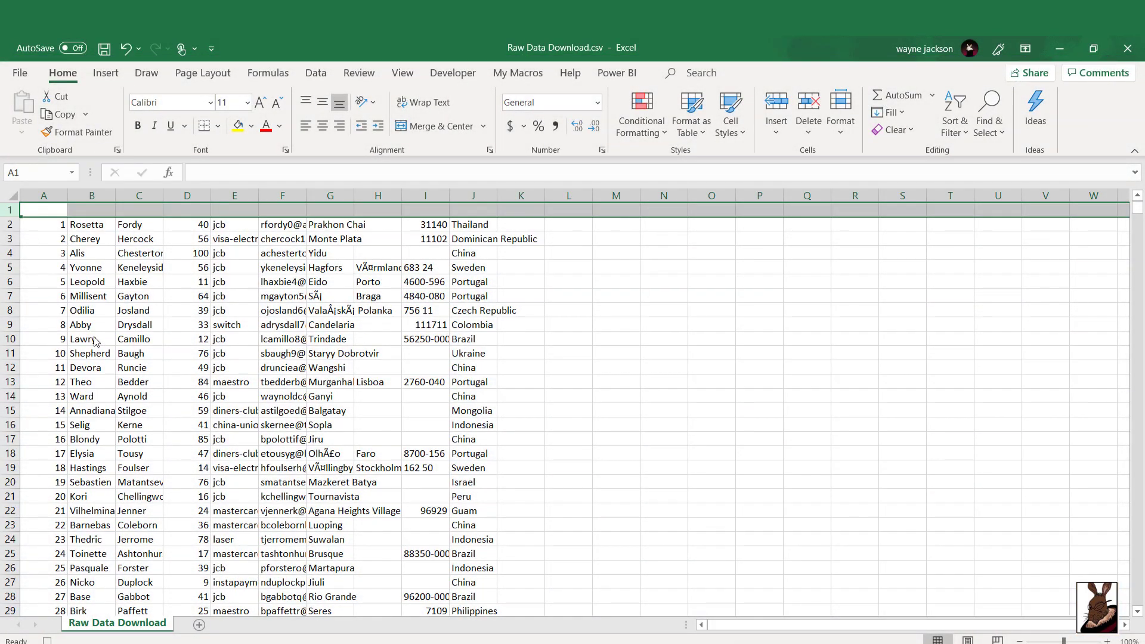
pyautogui.click(39, 209)
pyautogui.write('id')
pyautogui.press('Tab')
pyautogui.write('first name')
pyautogui.press('Tab')
pyautogui.write('las')
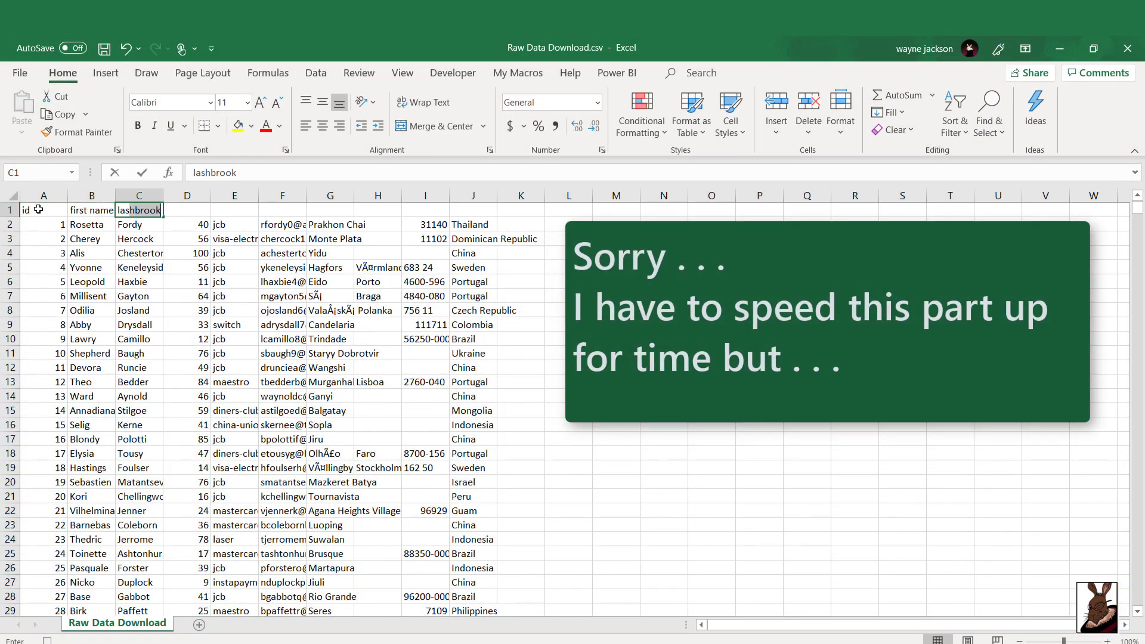
pyautogui.write('t name')
pyautogui.press('Tab')
pyautogui.write('purchase amount')
pyautogui.press('Tab')
pyautogui.write('Credit')
pyautogui.press('BackSpace')
pyautogui.press('BackSpace')
pyautogui.press('BackSpace')
pyautogui.press('BackSpace')
pyautogui.press('BackSpace')
pyautogui.press('BackSpace')
pyautogui.press('BackSpace')
pyautogui.write('credit card type')
pyautogui.press('Tab')
pyautogui.write('email')
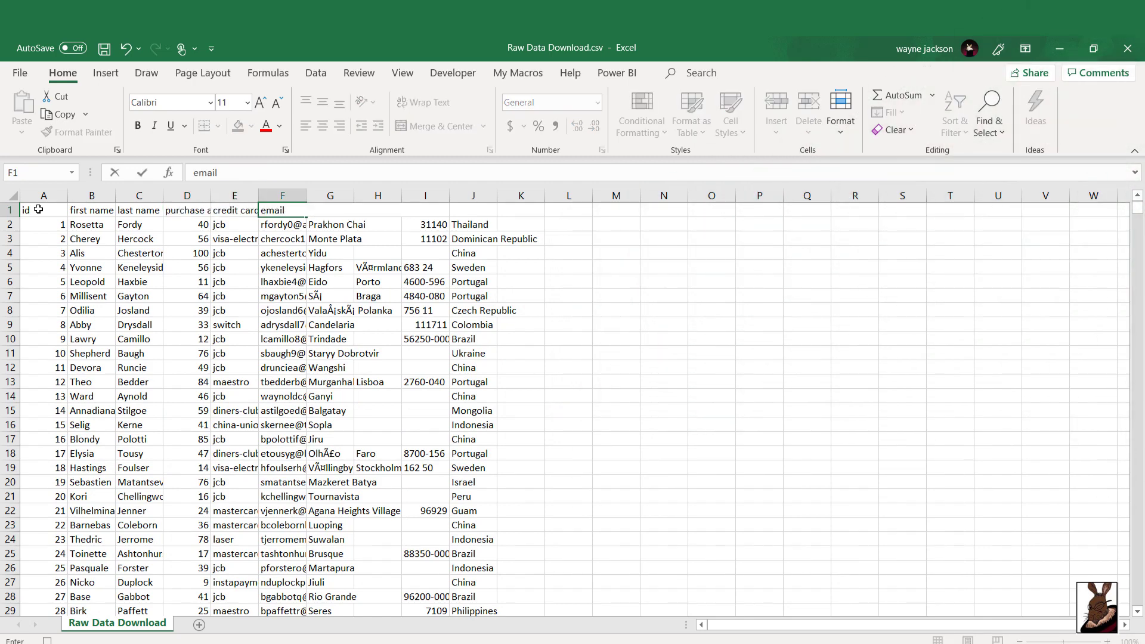
pyautogui.press('Tab')
pyautogui.write('city')
pyautogui.press('Tab')
pyautogui.write('state')
pyautogui.press('Tab')
pyautogui.write('zip')
pyautogui.press('Tab')
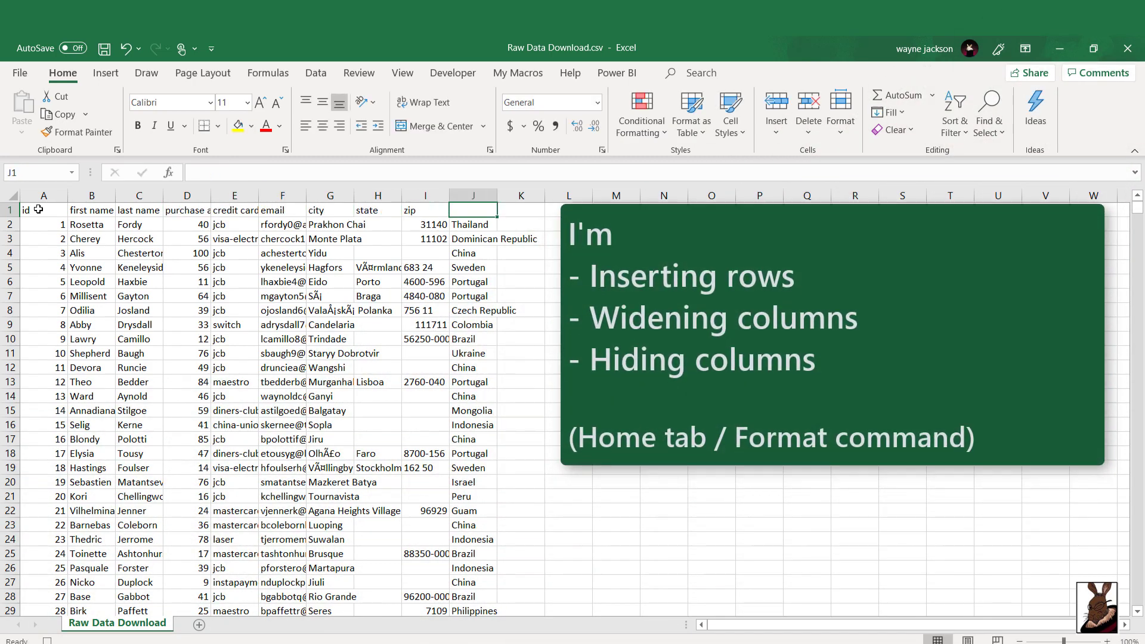
pyautogui.write('country')
# - Make the header row bold at 14 pt
pyautogui.click(39, 209)
pyautogui.hotkey('ctrl', 'shift', 'Right')
pyautogui.click(138, 126)
pyautogui.click(247, 102)
pyautogui.click(227, 212)
# - AutoFit all column widths to their contents
pyautogui.hotkey('ctrl', 'a')
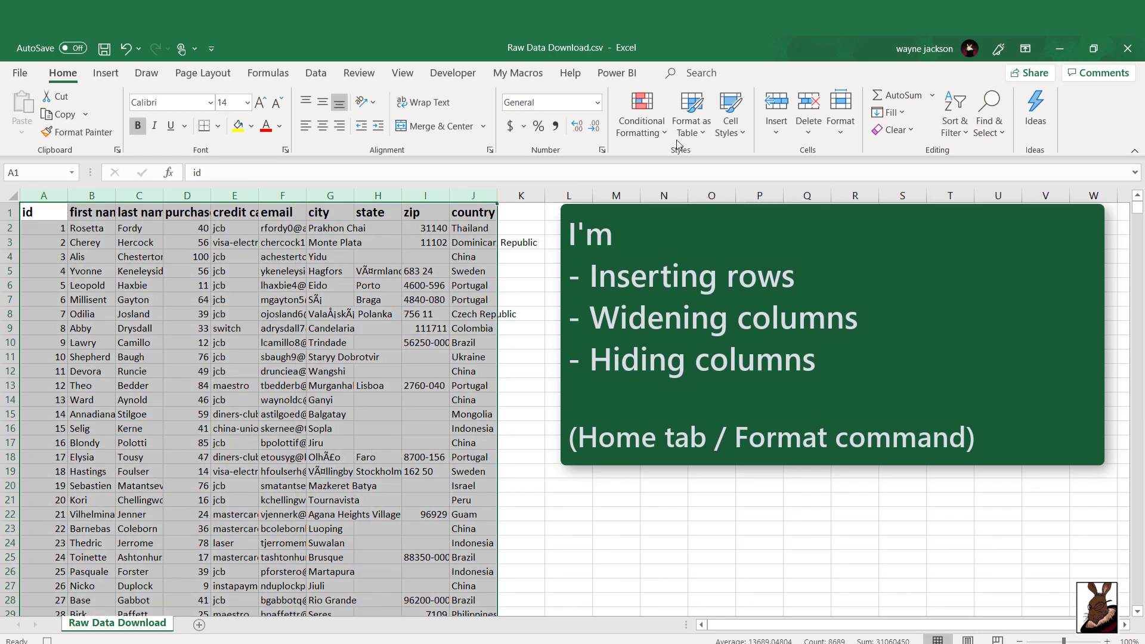
pyautogui.click(841, 113)
pyautogui.click(953, 234)
# - Format column D purchase amounts as Currency, then select columns B–C and E–J
pyautogui.click(236, 196)
pyautogui.rightClick(231, 254)
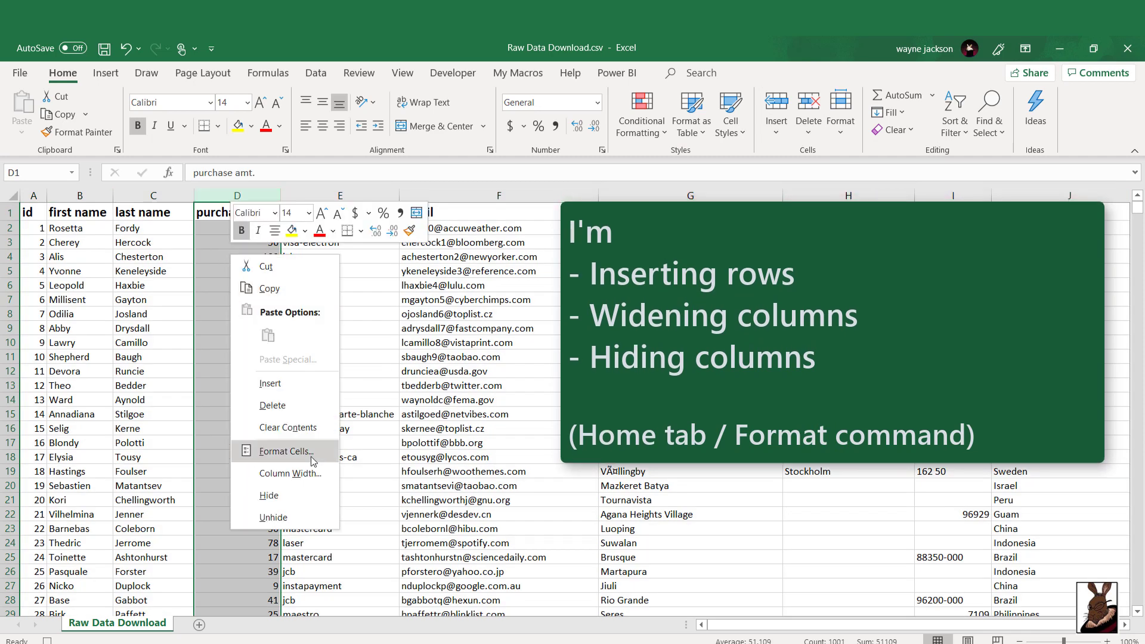
pyautogui.click(285, 452)
pyautogui.click(174, 334)
pyautogui.click(396, 616)
pyautogui.moveTo(153, 196); pyautogui.dragTo(80, 196)
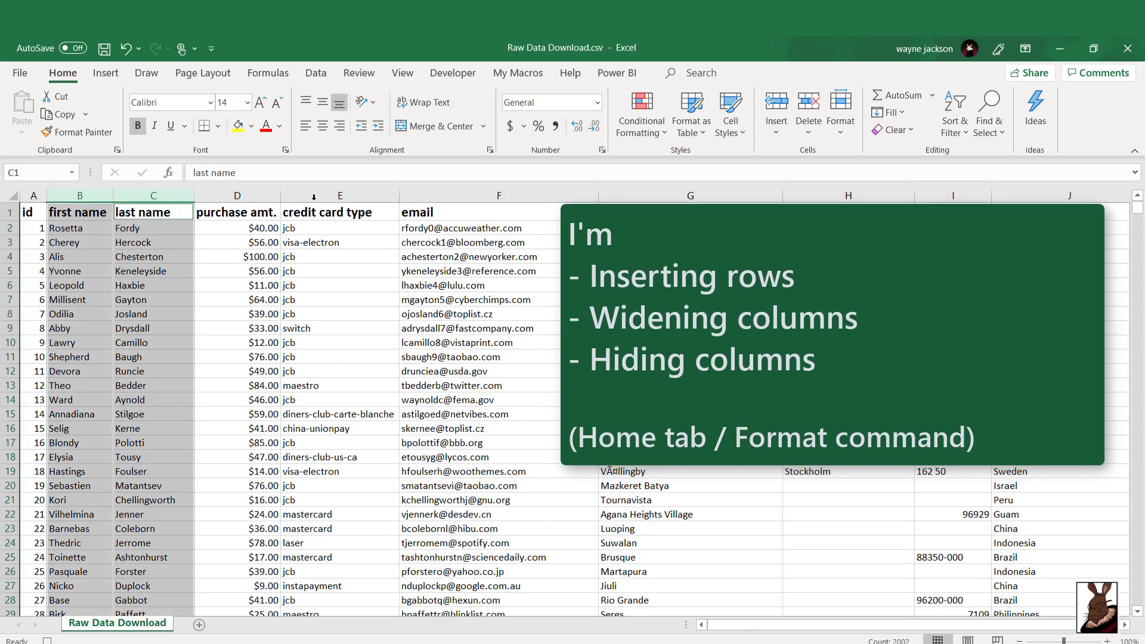
pyautogui.moveTo(337, 189); pyautogui.dragTo(1068, 196)
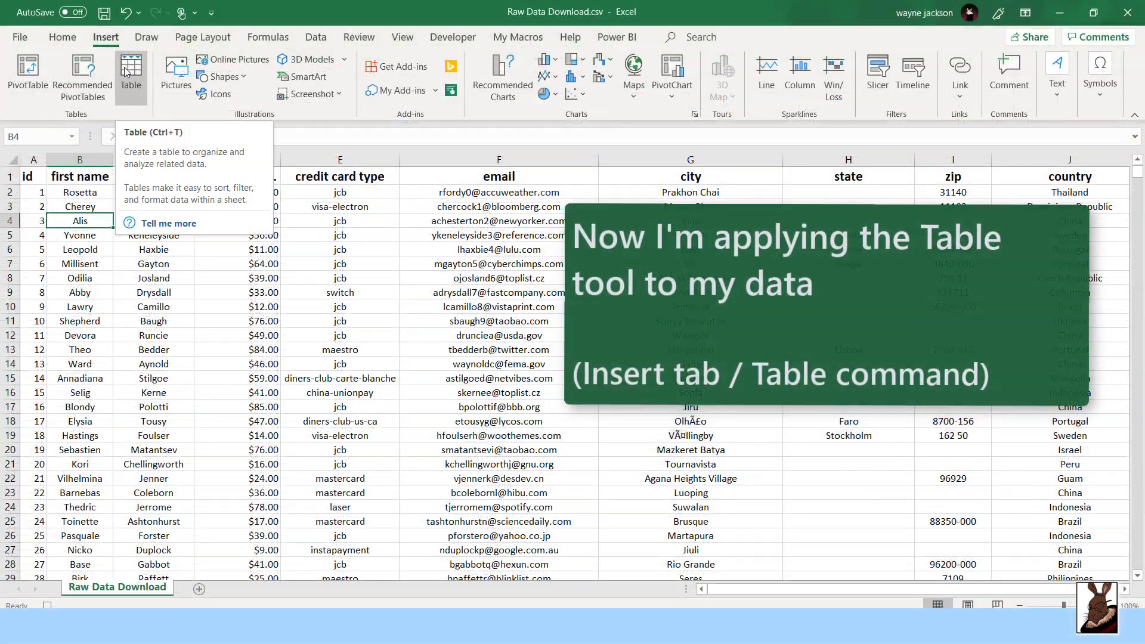
# - Convert the data into a table with the orange table style
pyautogui.click(125, 71)
pyautogui.click(373, 437)
pyautogui.click(174, 159)
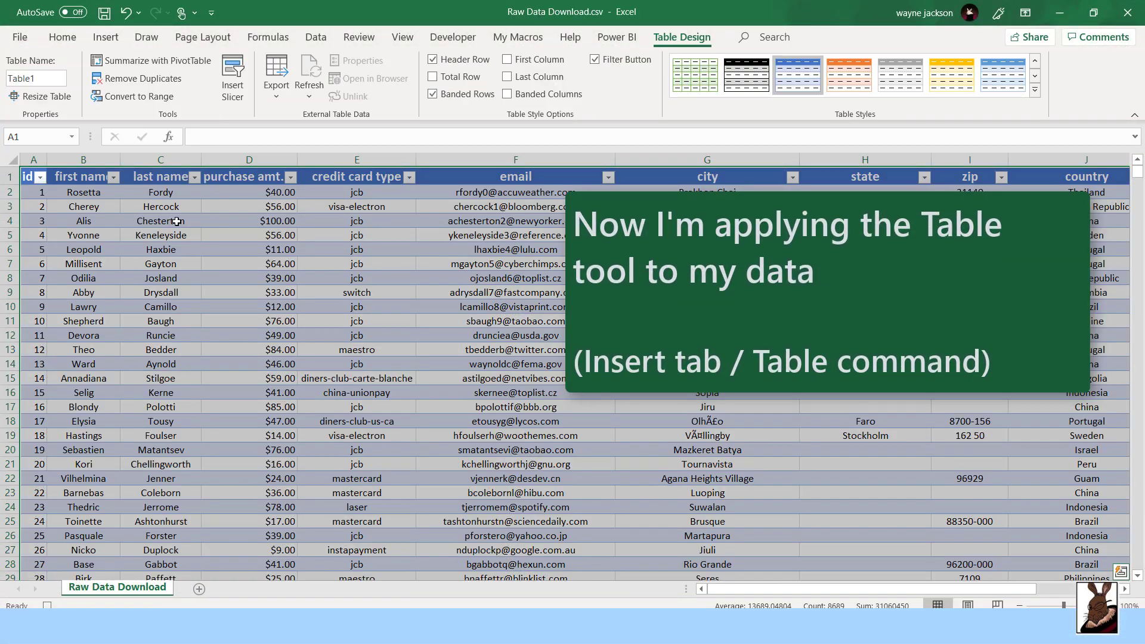
pyautogui.click(1035, 89)
pyautogui.click(849, 247)
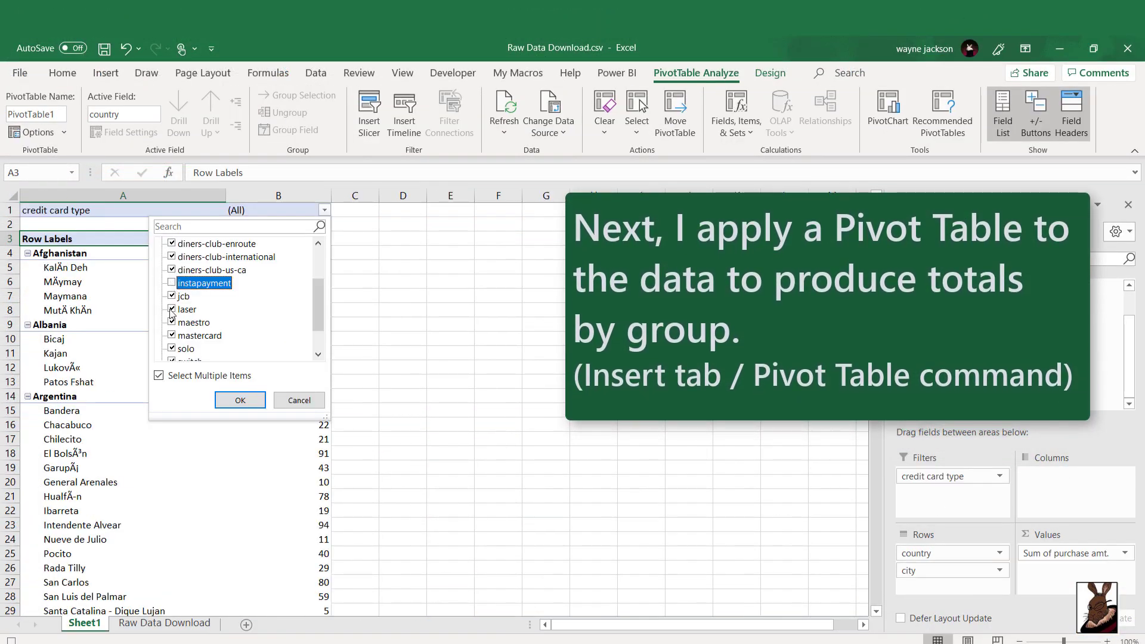
# - Exclude solo from the card type filter and format the purchase totals as currency
pyautogui.click(186, 308)
pyautogui.click(186, 348)
pyautogui.click(237, 403)
pyautogui.rightClick(301, 310)
pyautogui.click(358, 531)
pyautogui.click(255, 623)
pyautogui.click(195, 362)
pyautogui.click(450, 630)
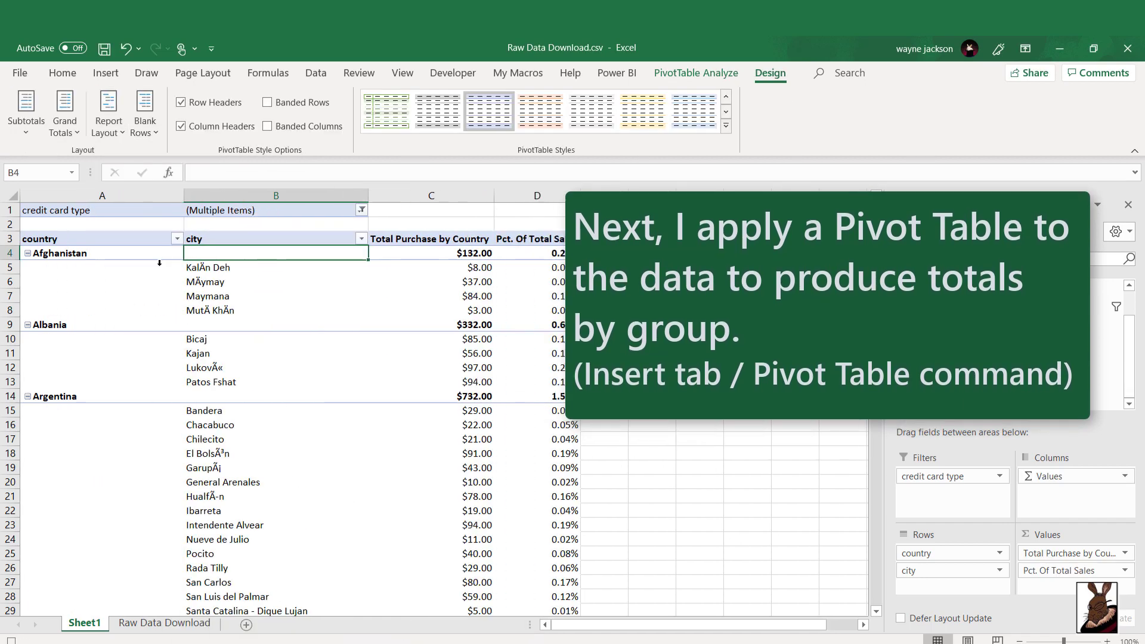
# - Collapse every country to its total and preview a column chart of the totals
pyautogui.rightClick(91, 252)
pyautogui.click(298, 472)
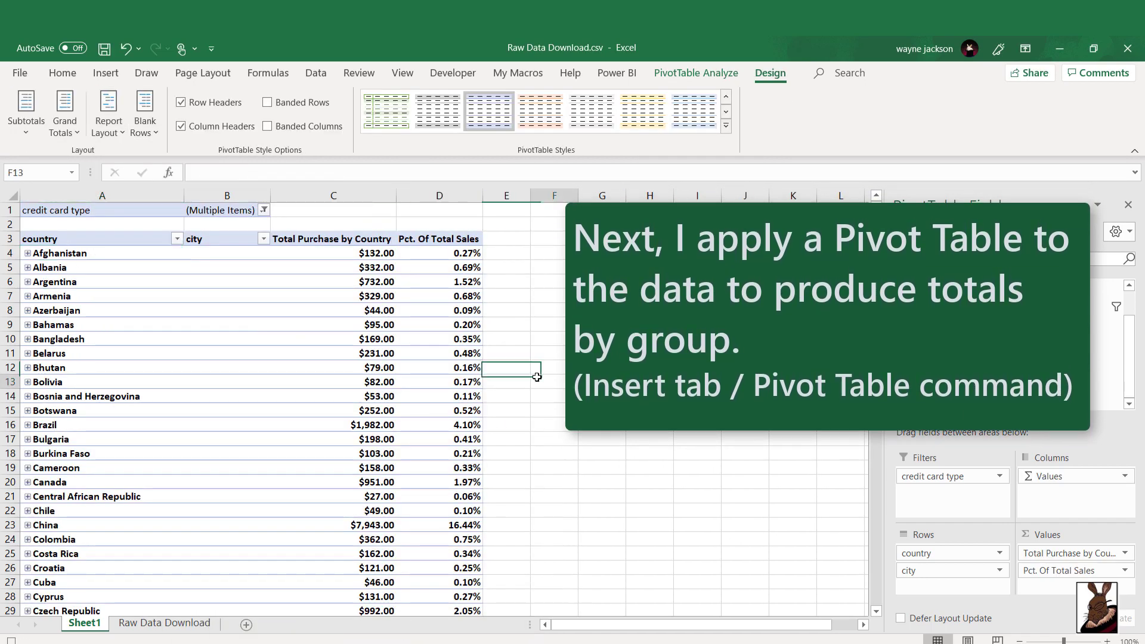
pyautogui.click(537, 377)
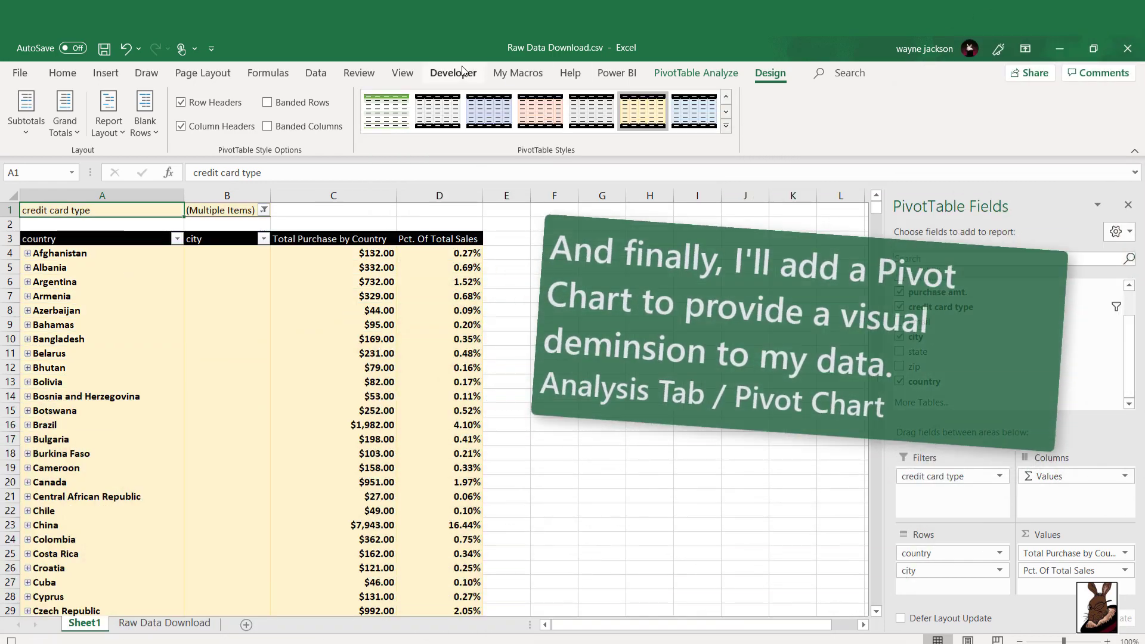
pyautogui.click(453, 72)
pyautogui.click(62, 72)
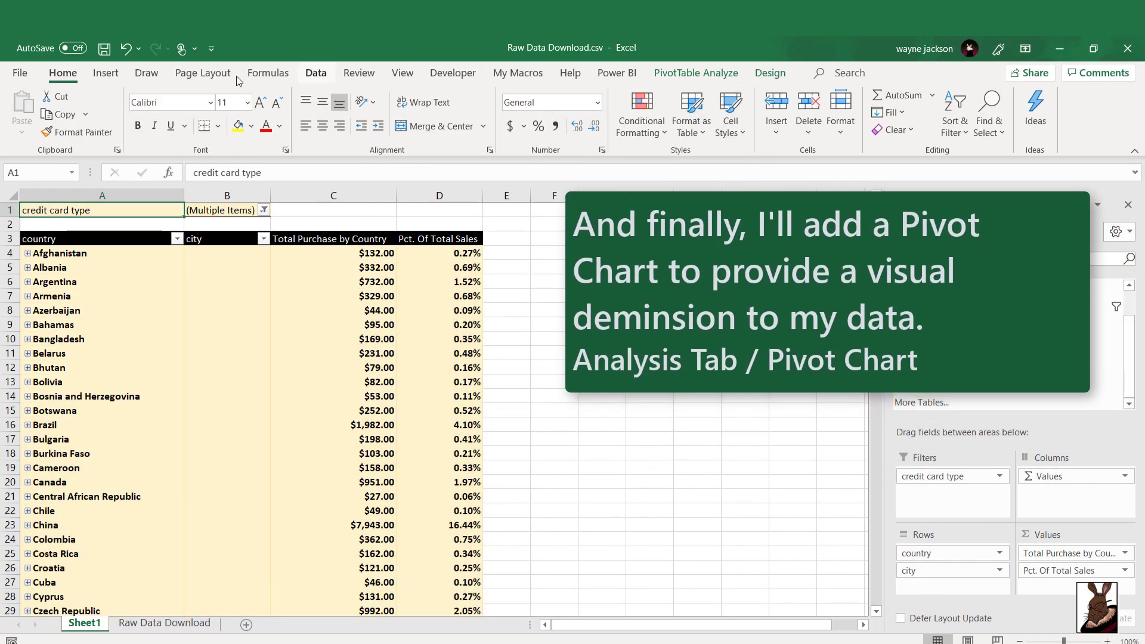
pyautogui.click(106, 73)
pyautogui.click(544, 96)
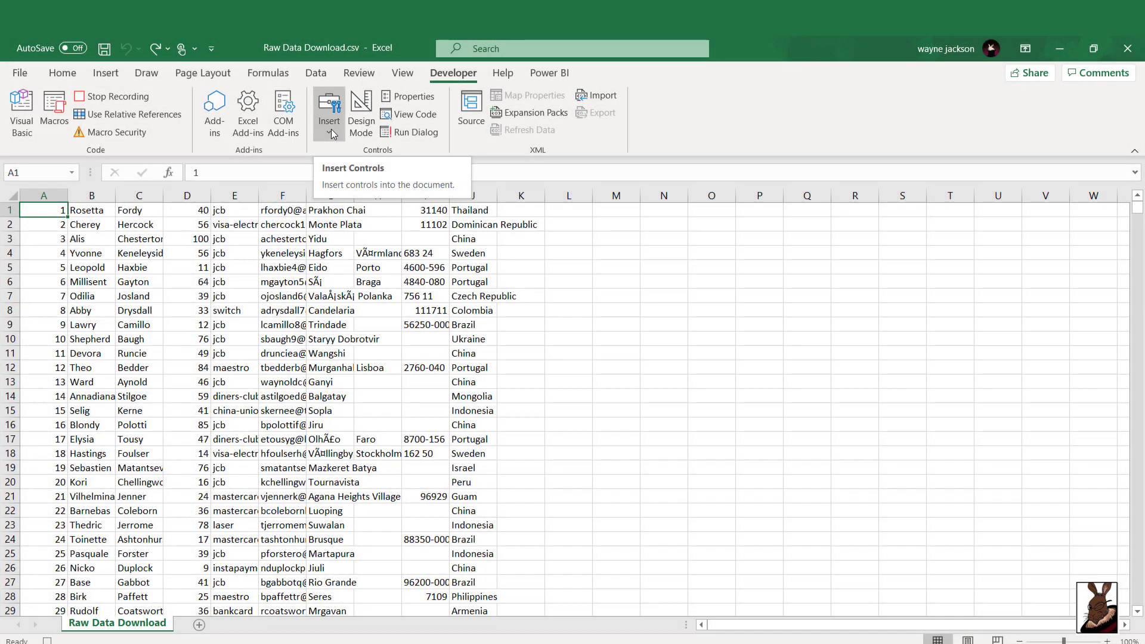
# - Pick Button (Form Control) from the Developer Insert controls gallery
pyautogui.click(331, 129)
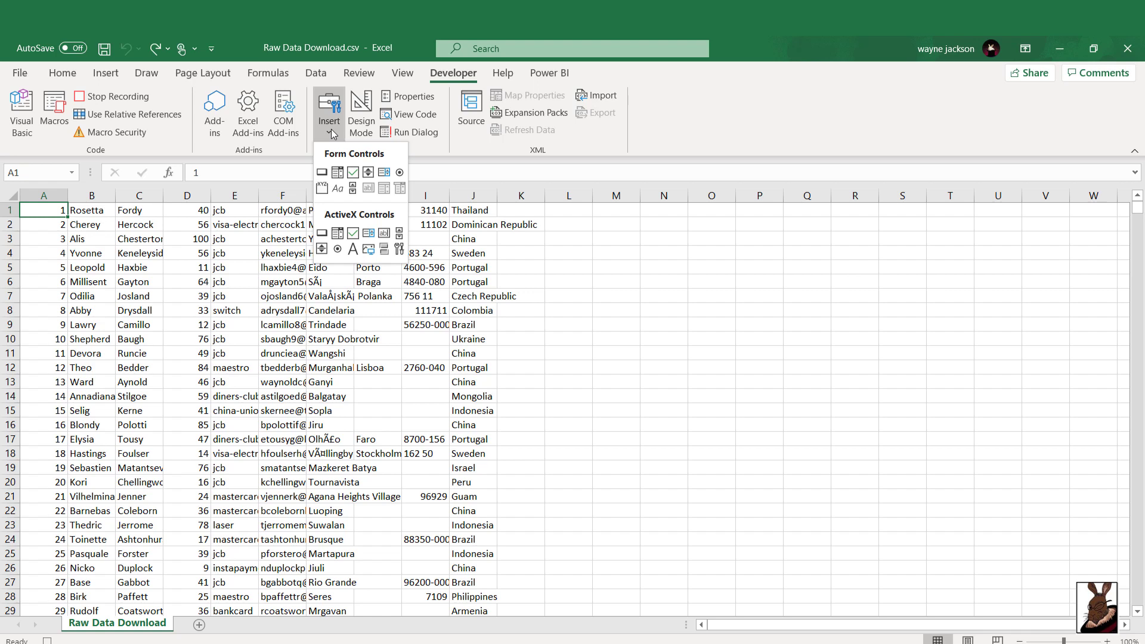
pyautogui.click(322, 173)
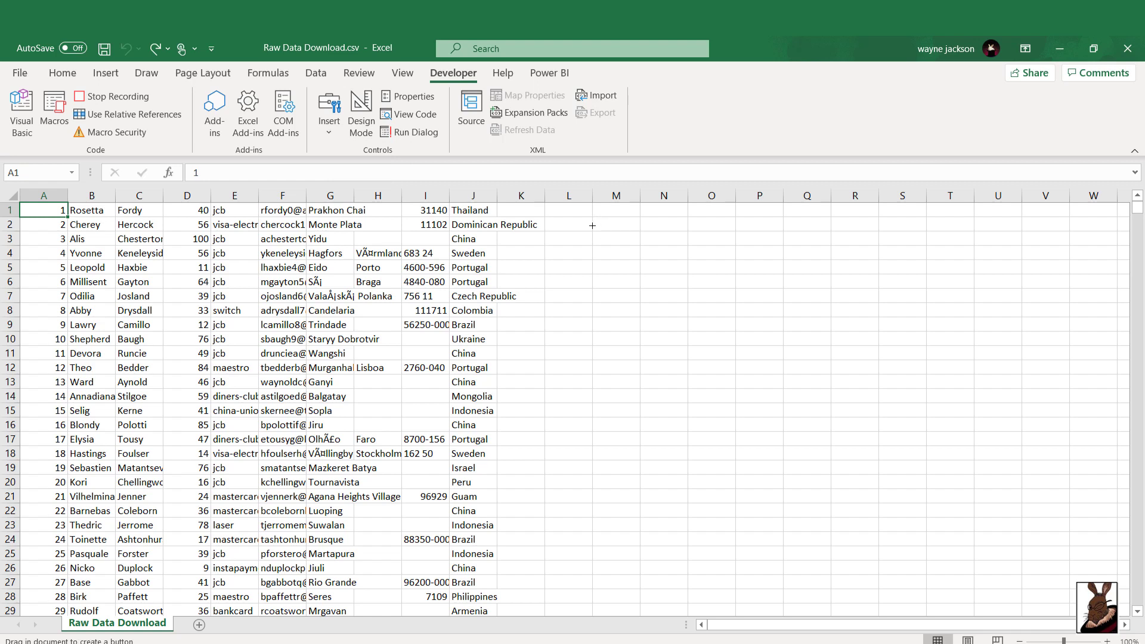
# - Draw Button 1 near cell M2 and assign it the My_first_macro macro
pyautogui.click(592, 225)
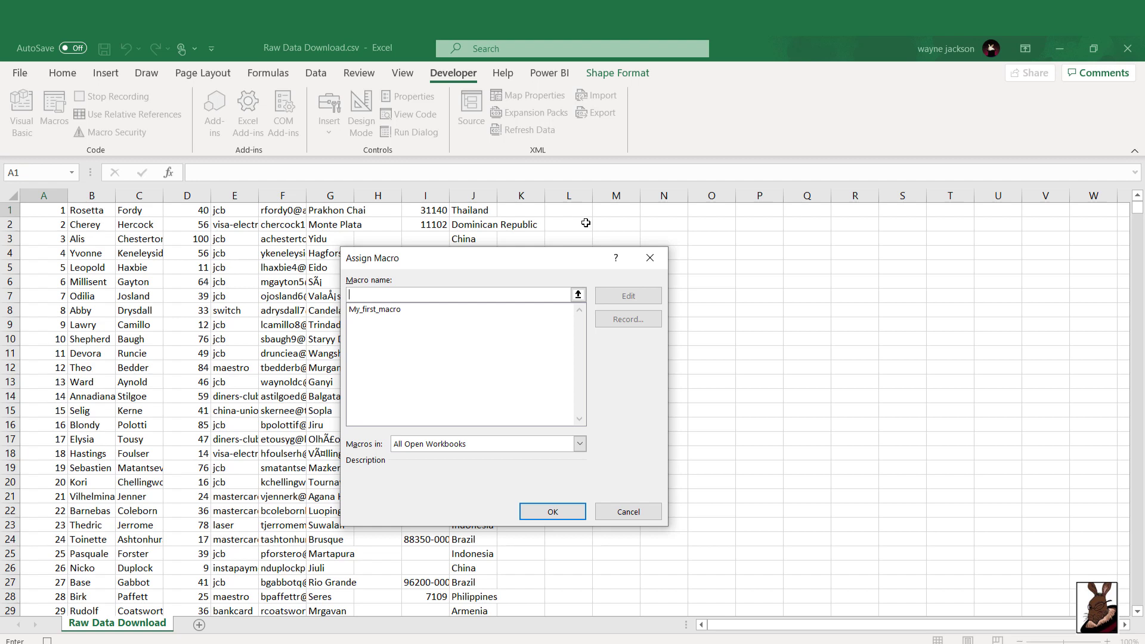
pyautogui.click(376, 309)
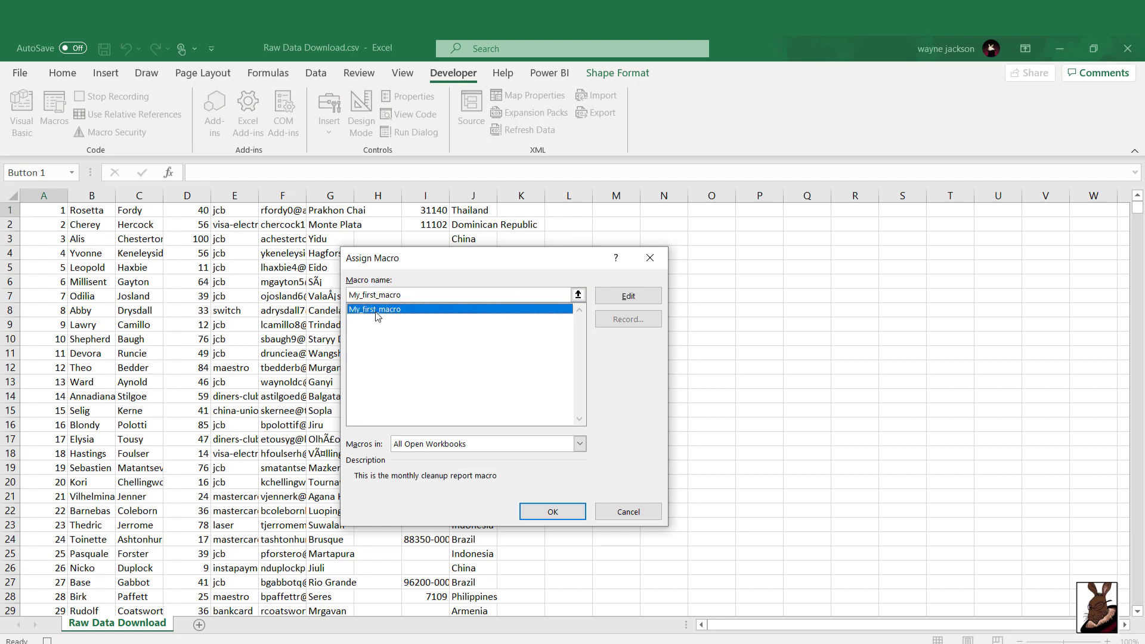
pyautogui.click(550, 514)
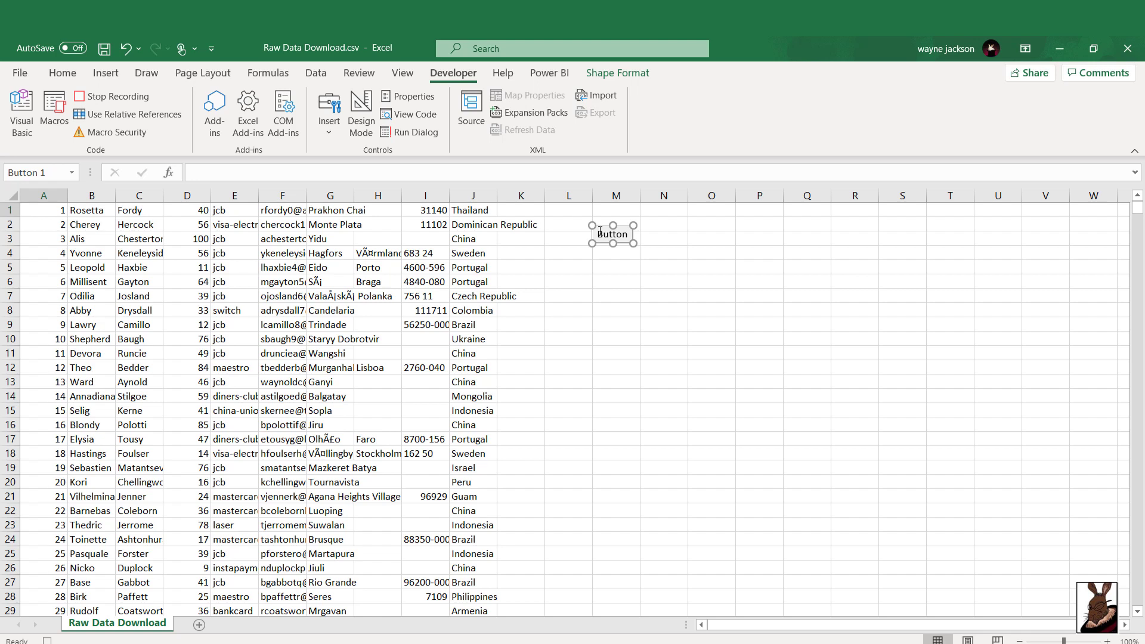
# - Change Button 1's caption near column M to 'Clean up the file'
pyautogui.click(746, 235)
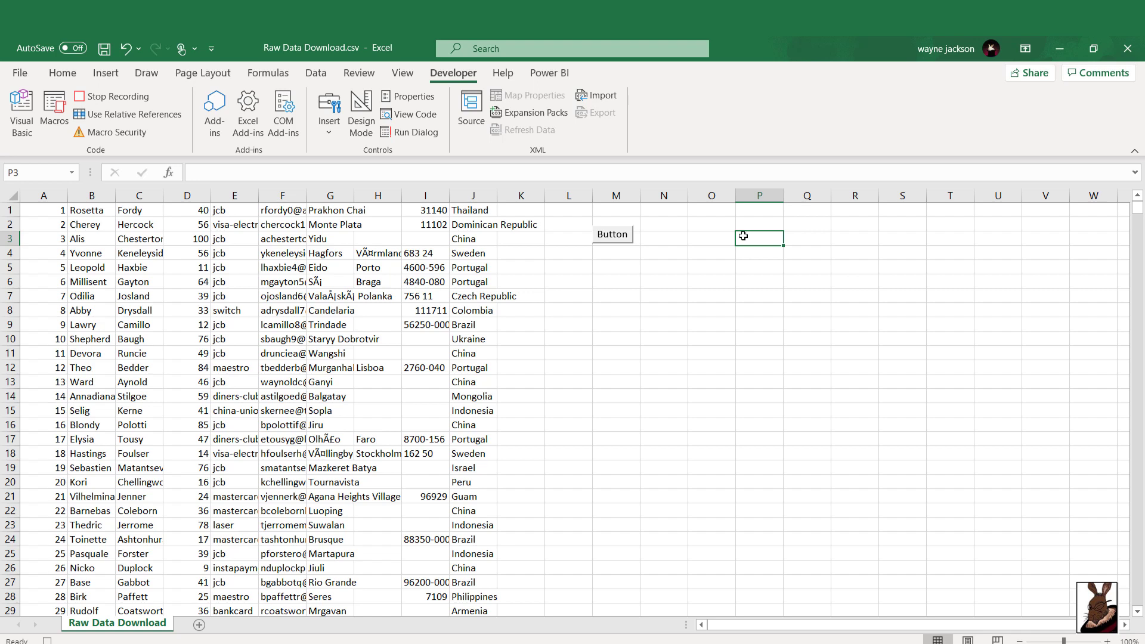
pyautogui.rightClick(619, 239)
pyautogui.press('Escape')
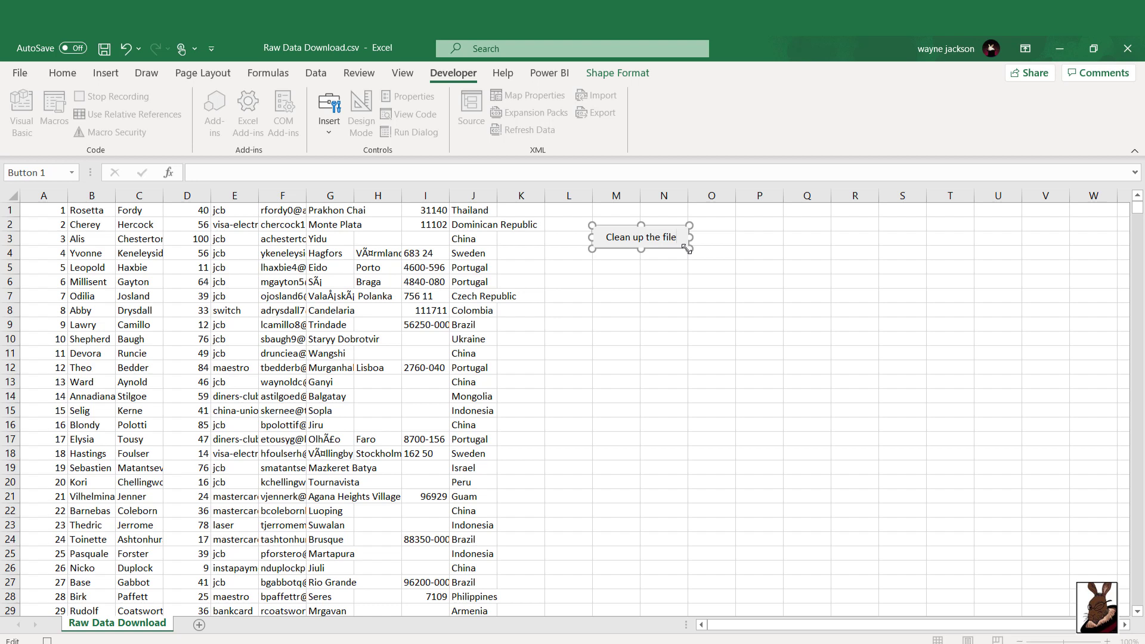
# - Review the button's Format Control settings, checking its Size and Properties tabs
pyautogui.rightClick(685, 248)
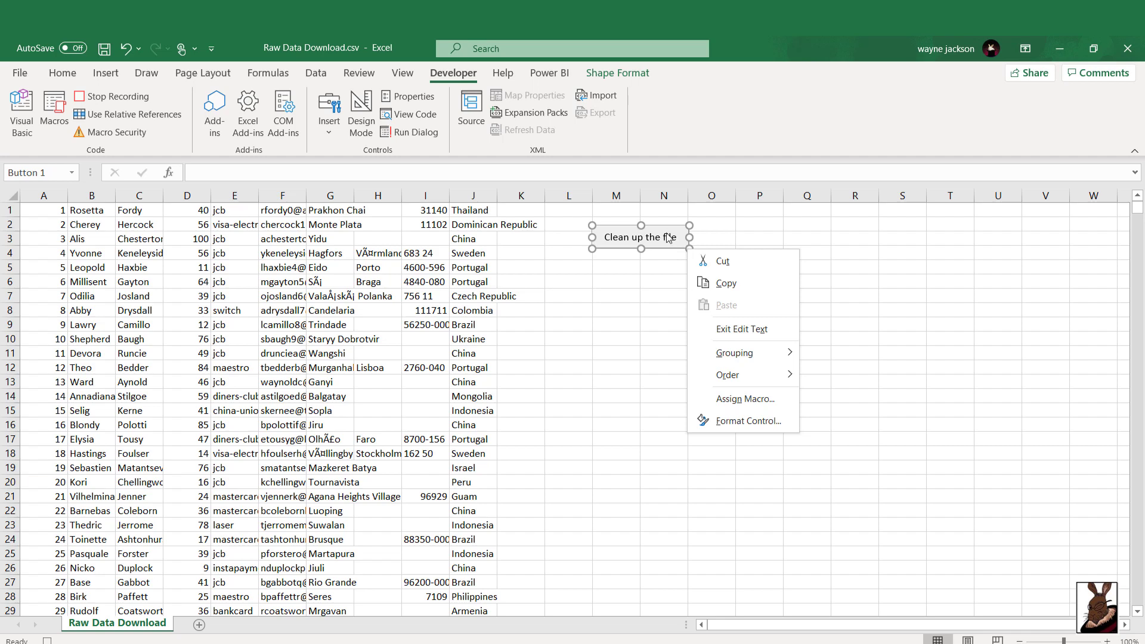
pyautogui.click(778, 419)
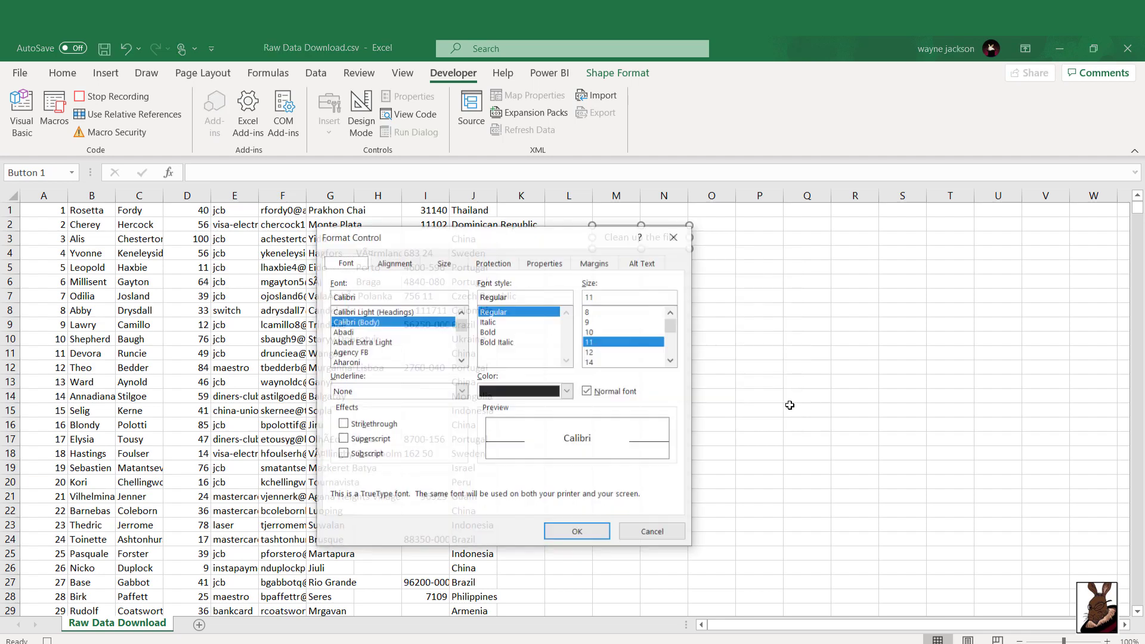
pyautogui.moveTo(551, 236); pyautogui.dragTo(750, 271)
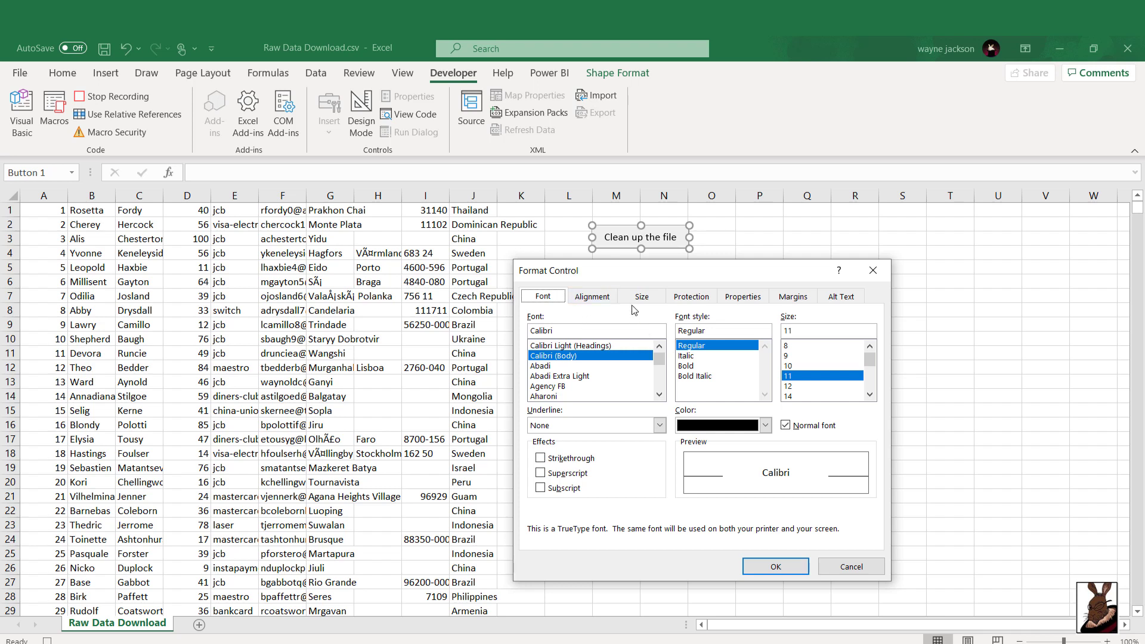
pyautogui.click(653, 304)
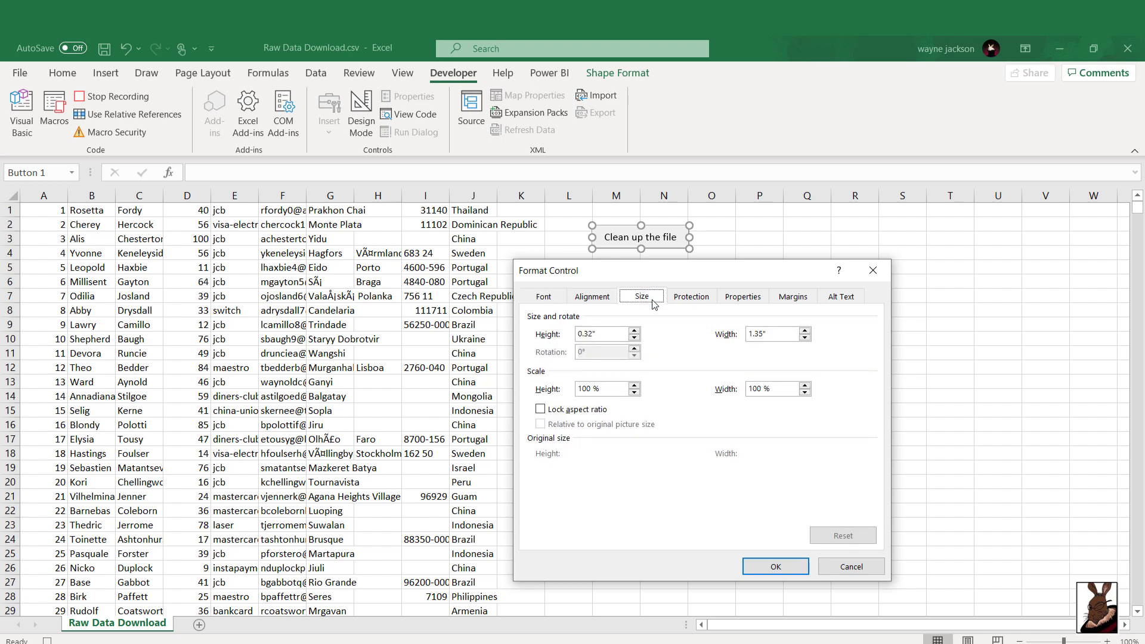
pyautogui.click(753, 300)
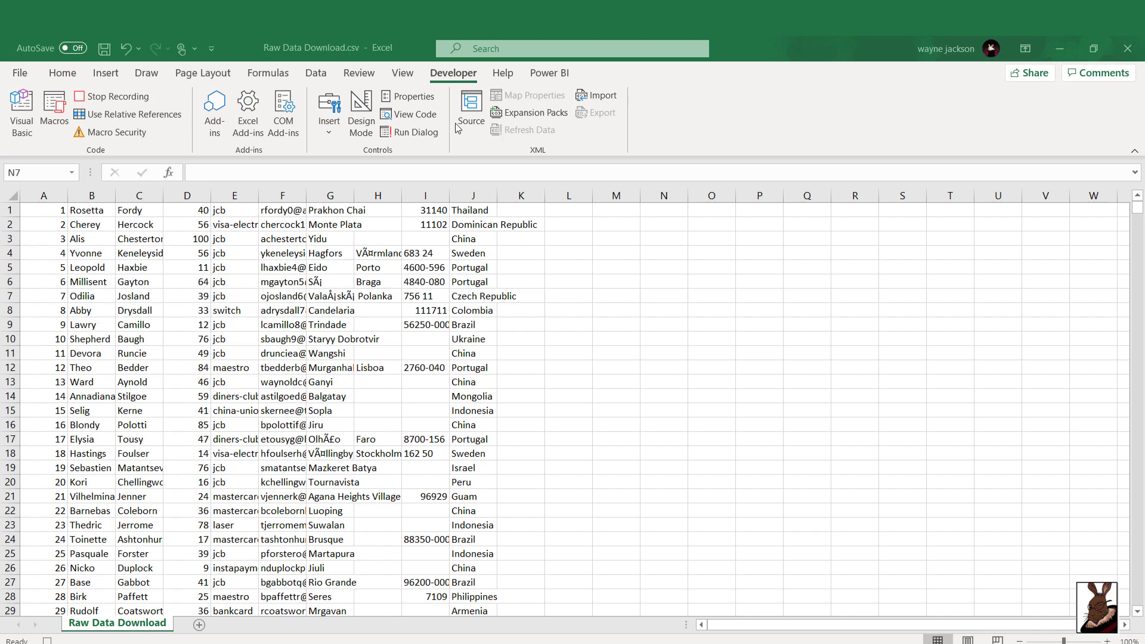
# - In Customize the Ribbon, add a new custom tab with a new group below the Developer tab
pyautogui.rightClick(446, 75)
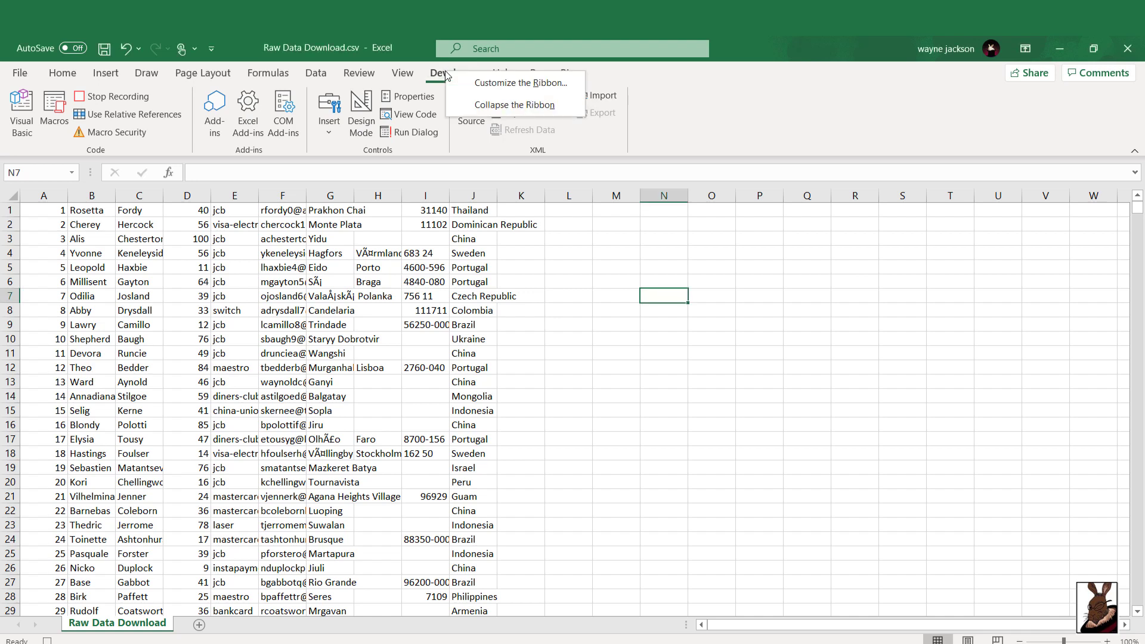
pyautogui.click(568, 87)
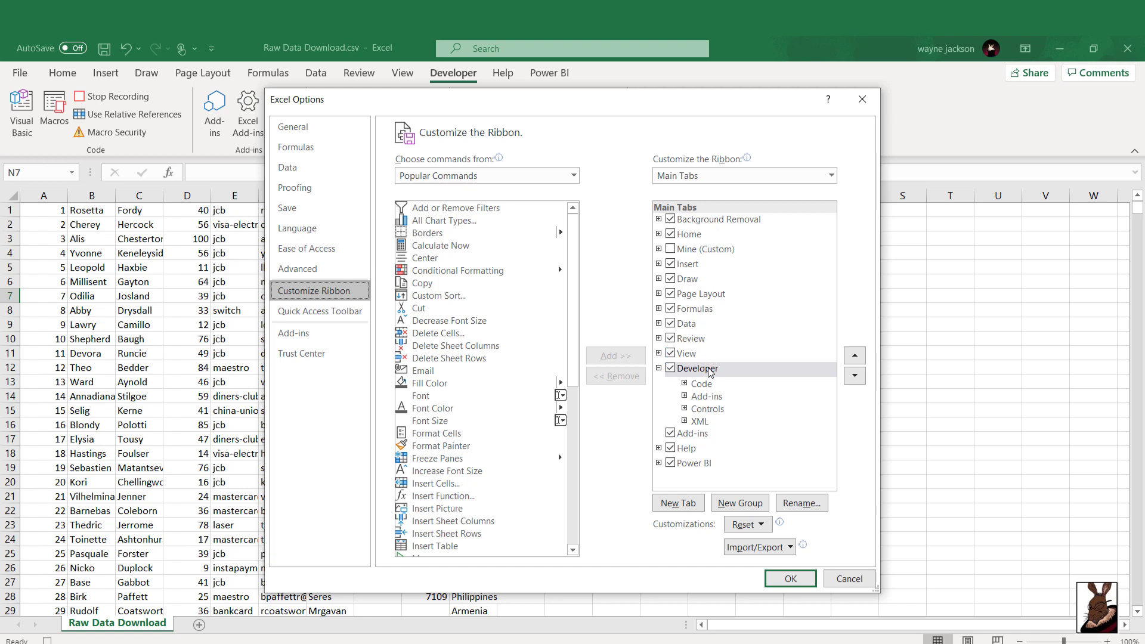
pyautogui.click(756, 372)
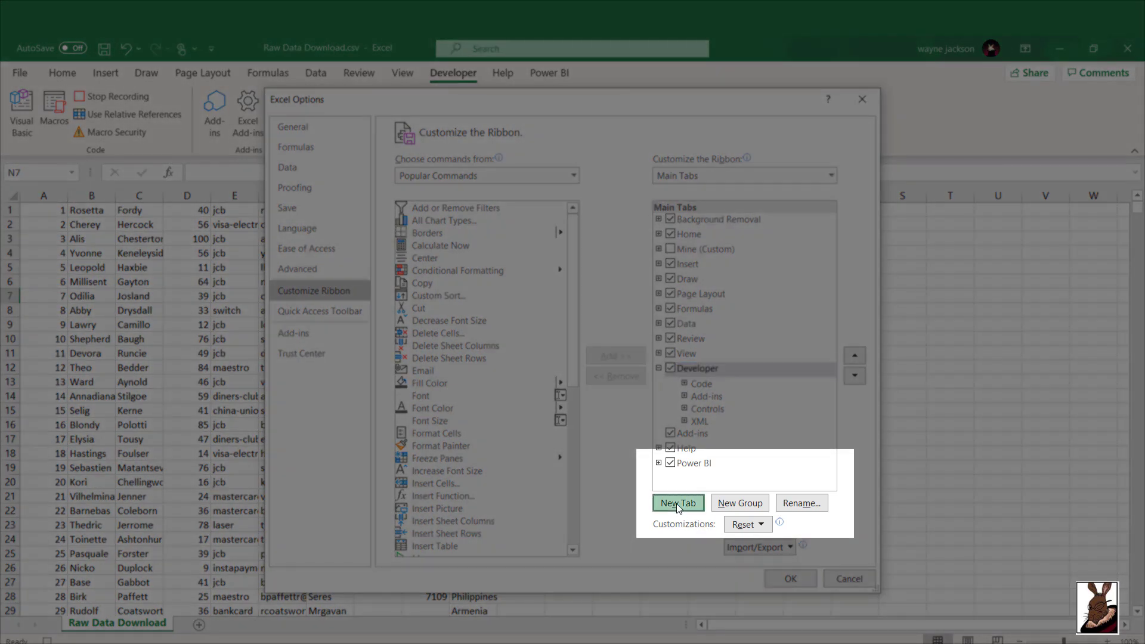
pyautogui.click(678, 504)
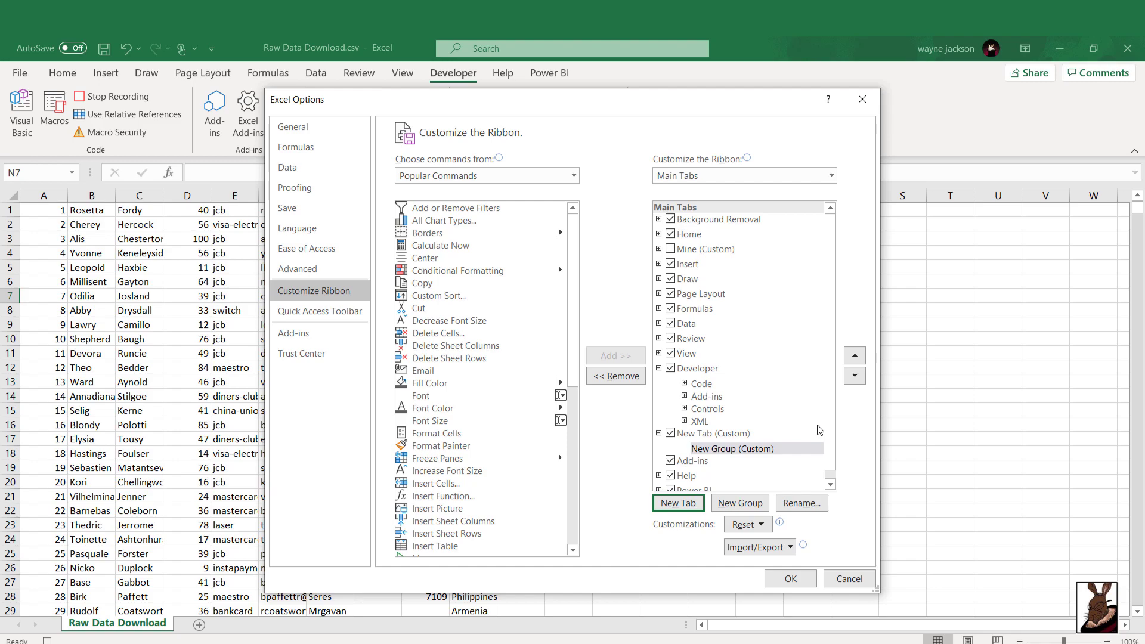
pyautogui.click(574, 175)
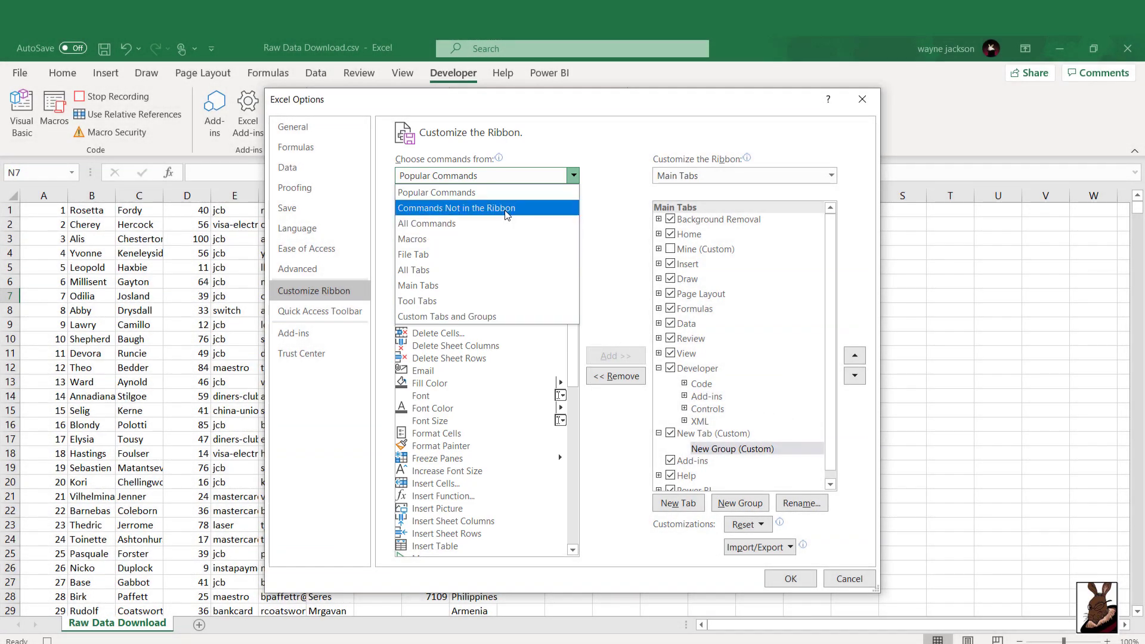
# - Add My_first_macro from the Macros list into New Group (Custom) of the new tab
pyautogui.click(493, 238)
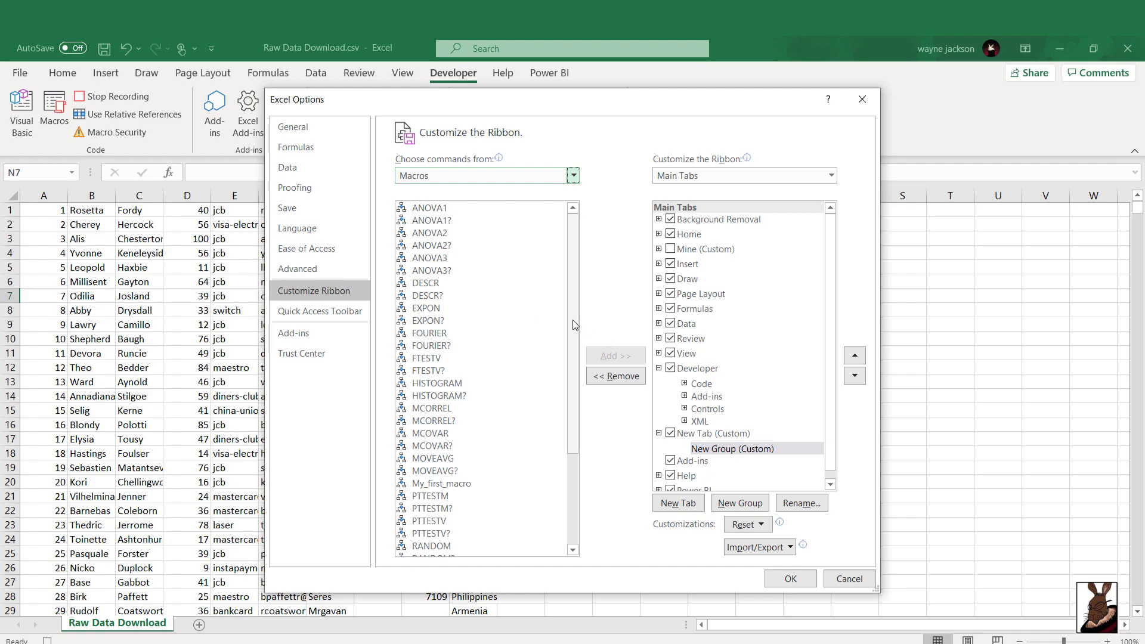
pyautogui.moveTo(573, 319); pyautogui.dragTo(598, 411)
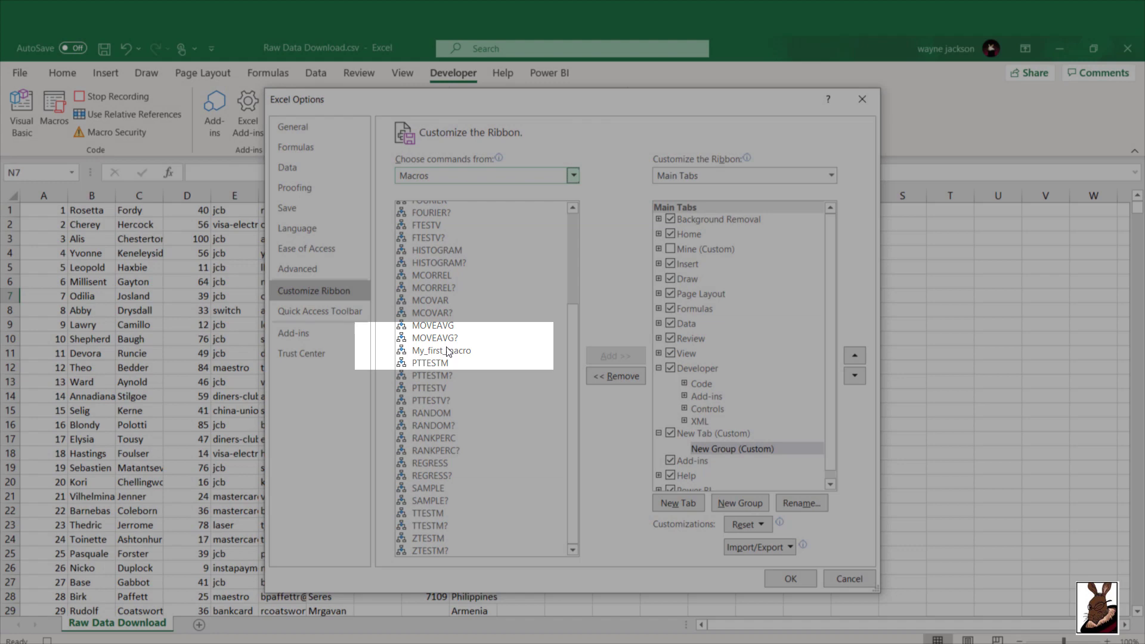
pyautogui.click(448, 349)
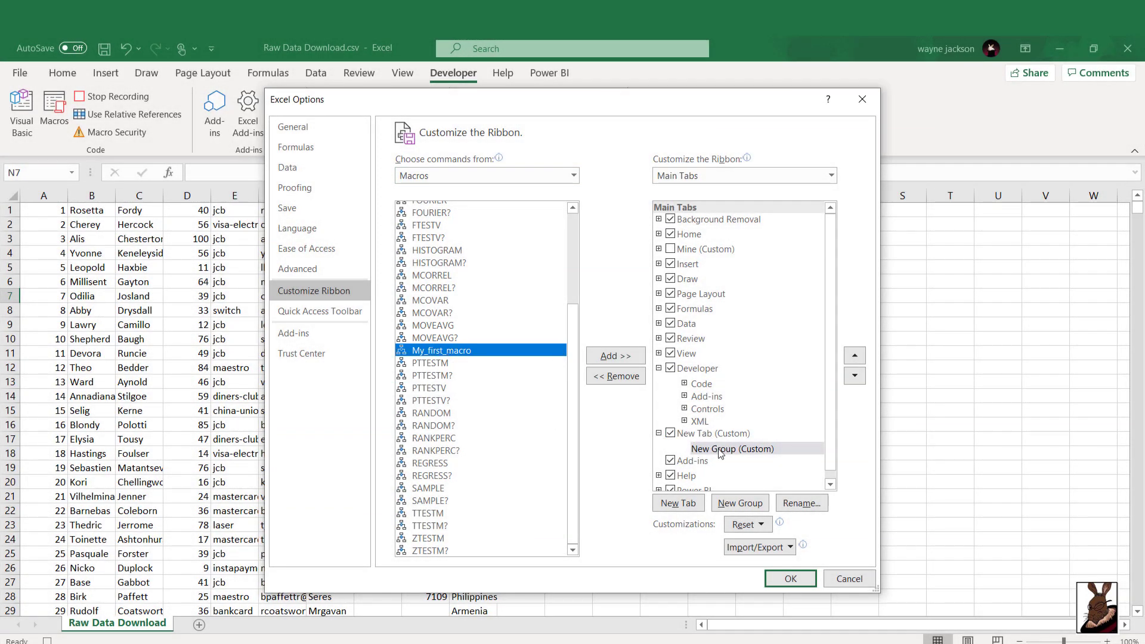
pyautogui.click(721, 451)
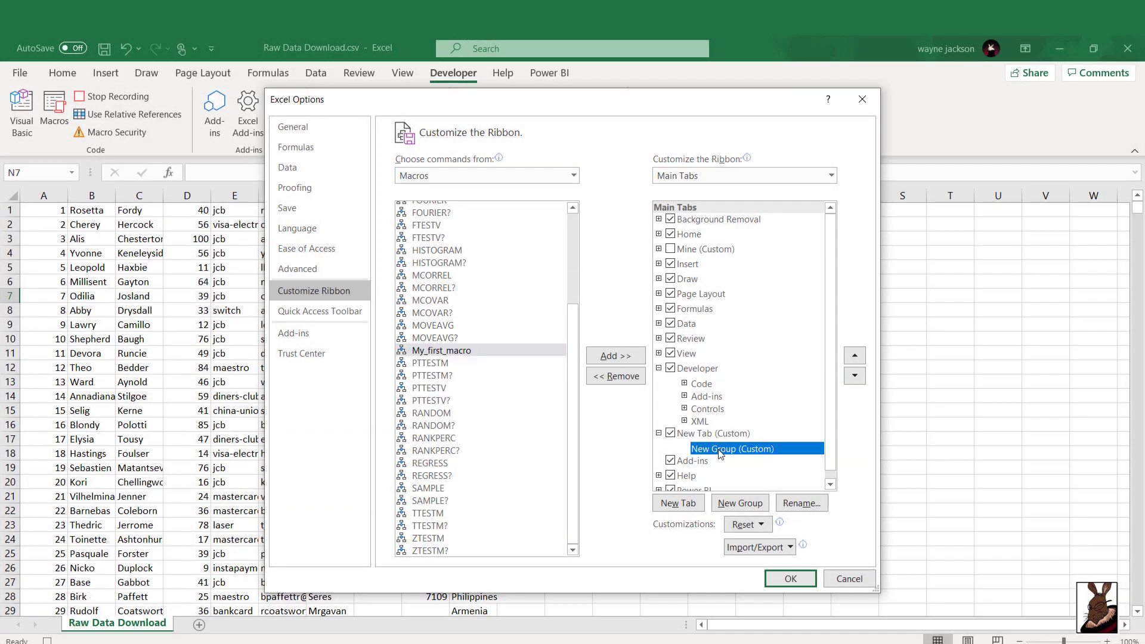
pyautogui.click(614, 356)
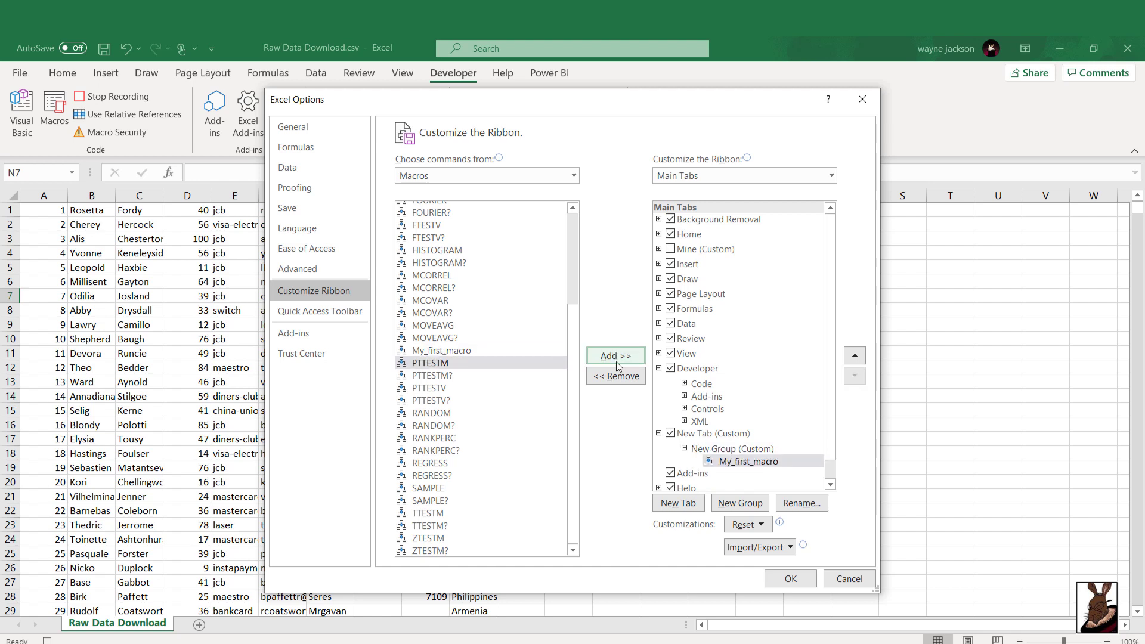
# - Give the My_first_macro entry a smiley icon and apply the ribbon changes
pyautogui.click(759, 466)
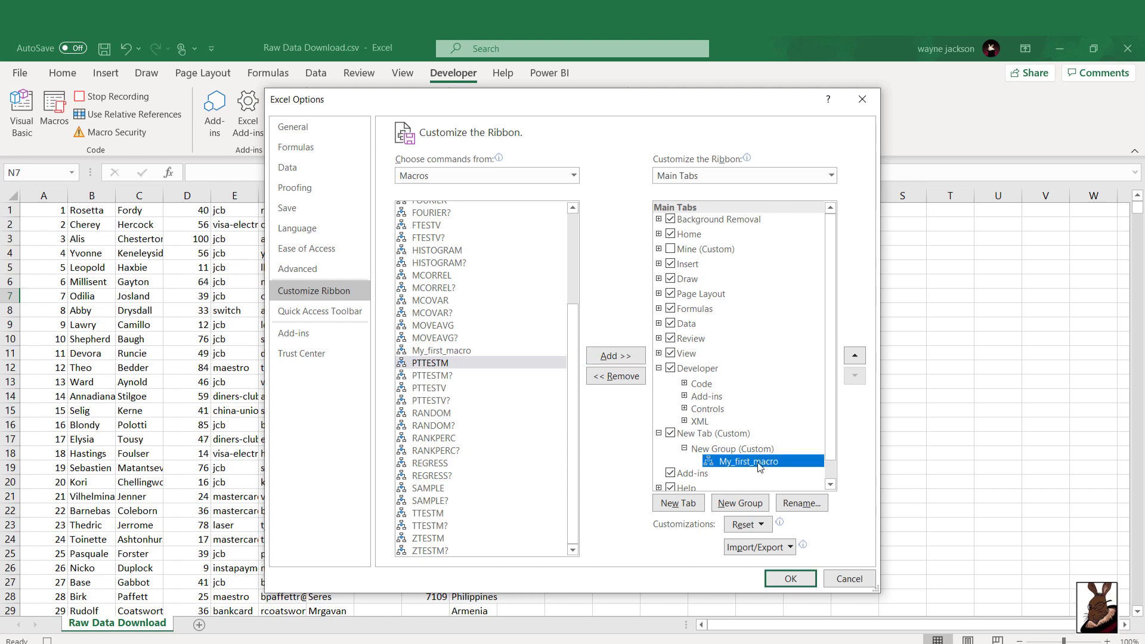
pyautogui.click(811, 506)
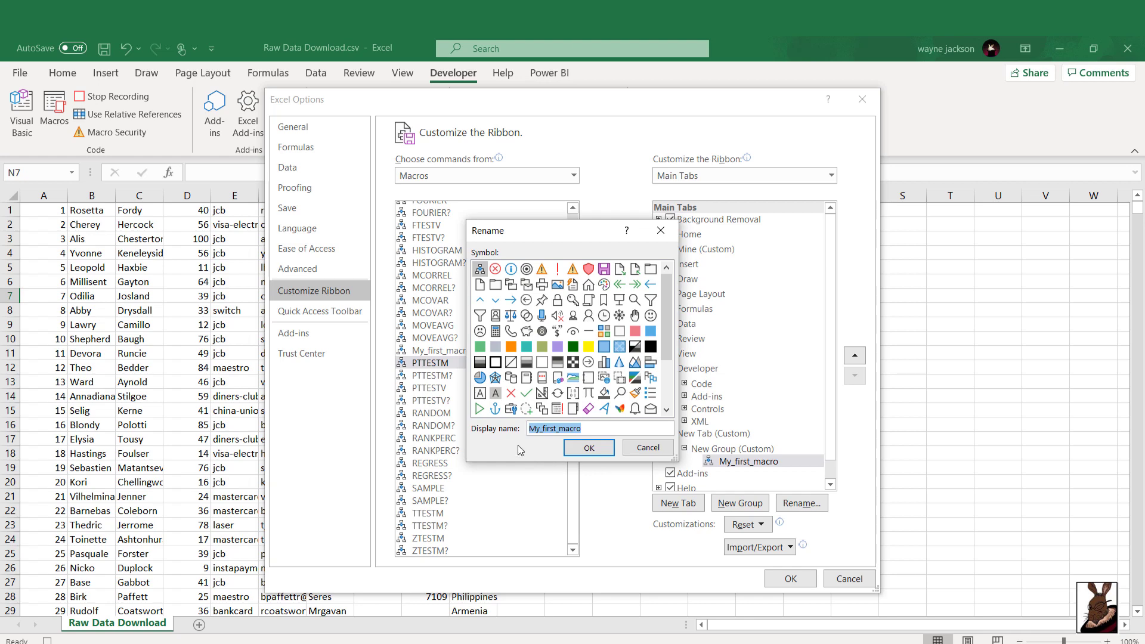
pyautogui.click(651, 315)
pyautogui.click(588, 448)
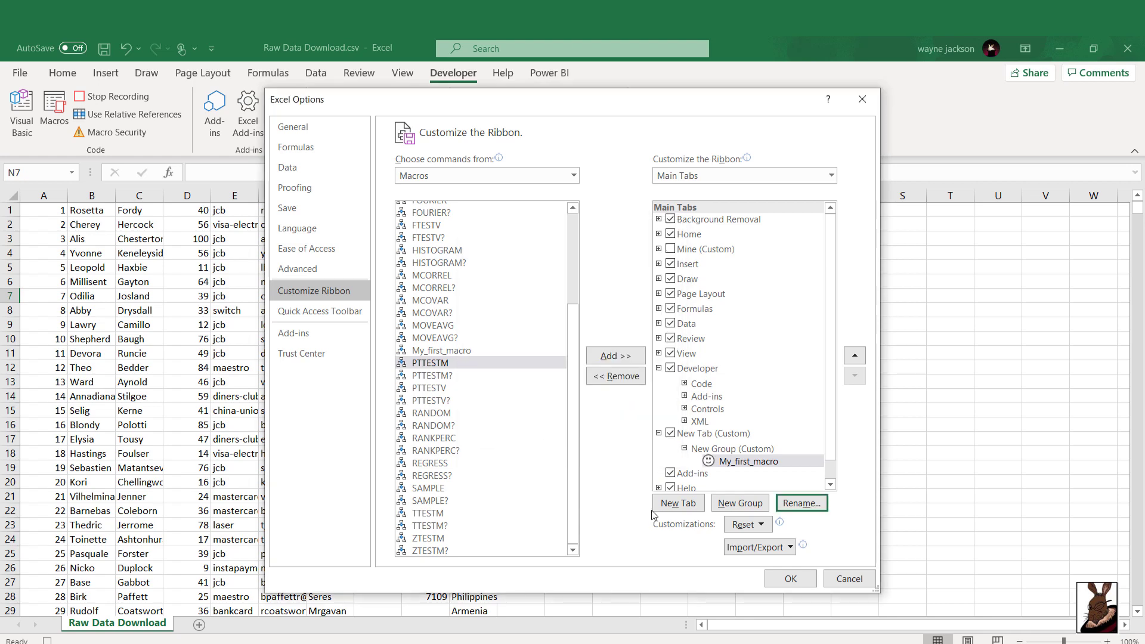
pyautogui.click(790, 578)
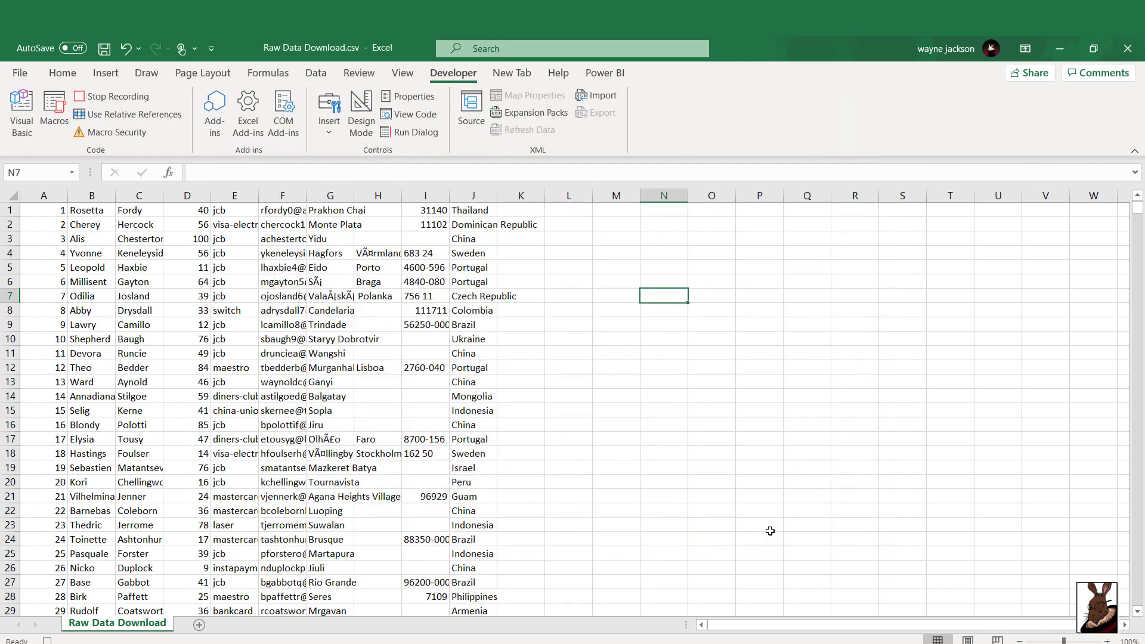
pyautogui.click(525, 78)
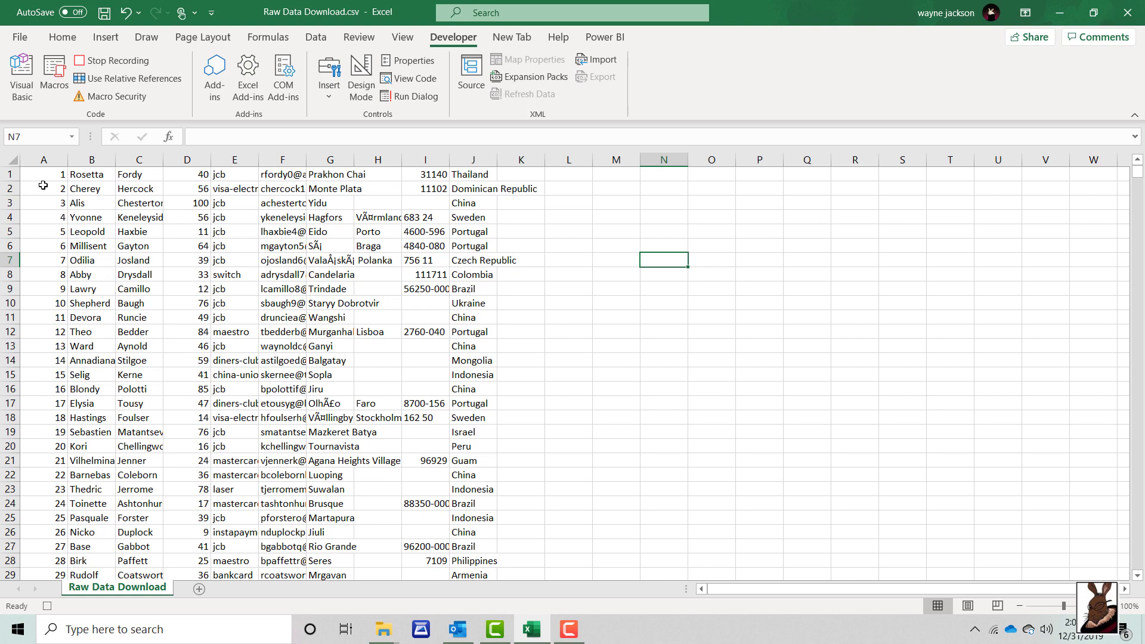
# - Open the Visual Basic editor and display Module1's code from the Raw Data Download.csv project
pyautogui.click(24, 76)
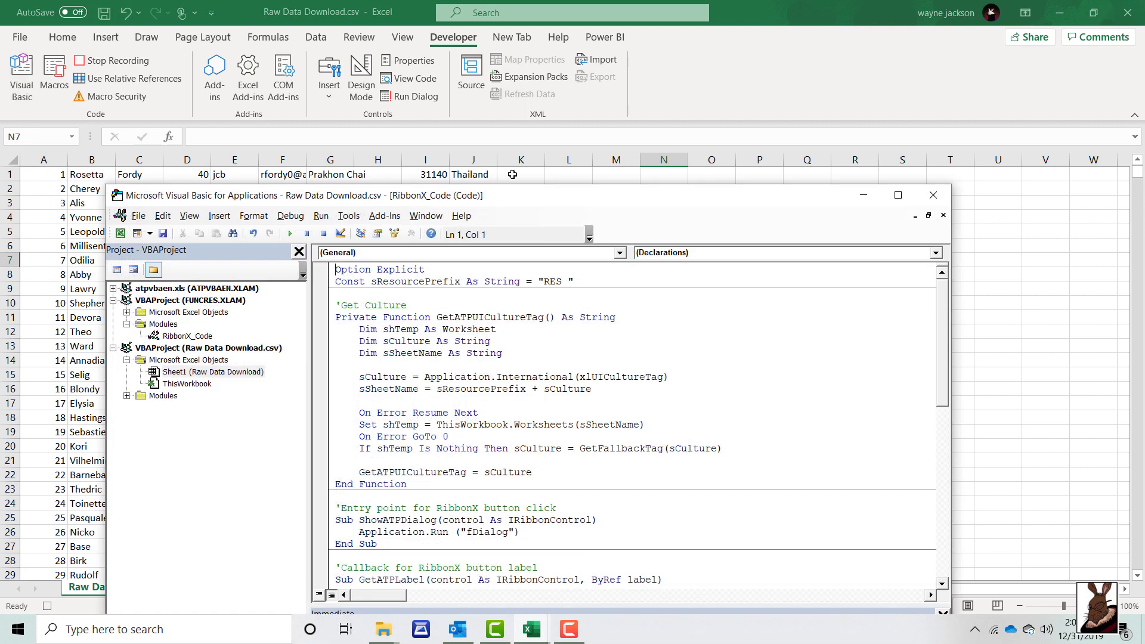
pyautogui.moveTo(537, 197); pyautogui.dragTo(554, 62)
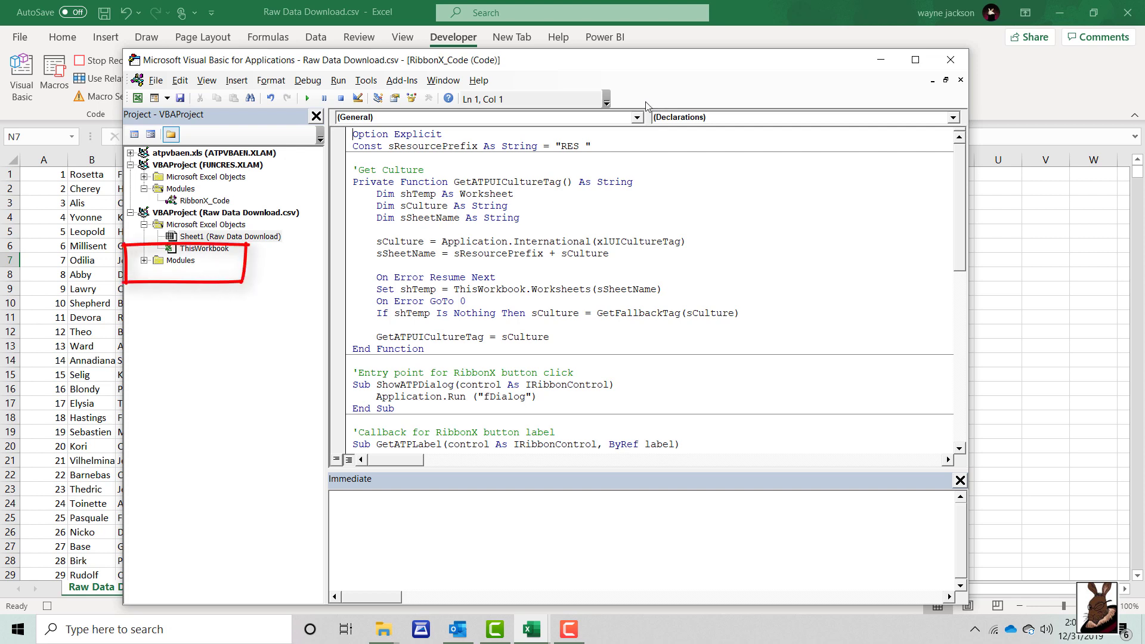
pyautogui.click(145, 262)
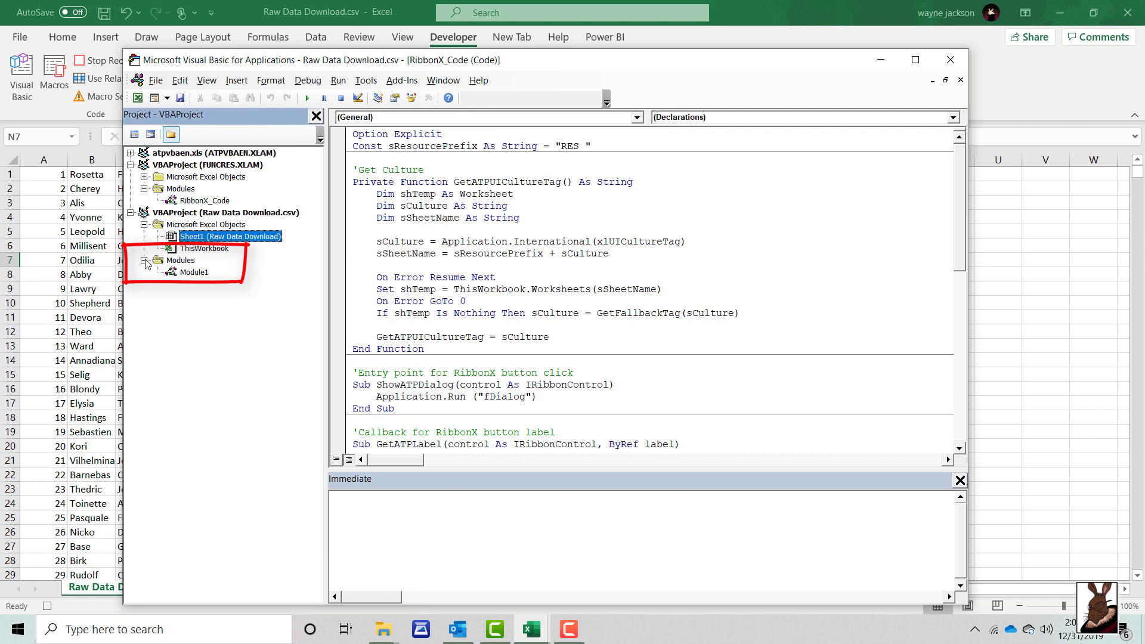
pyautogui.doubleClick(188, 273)
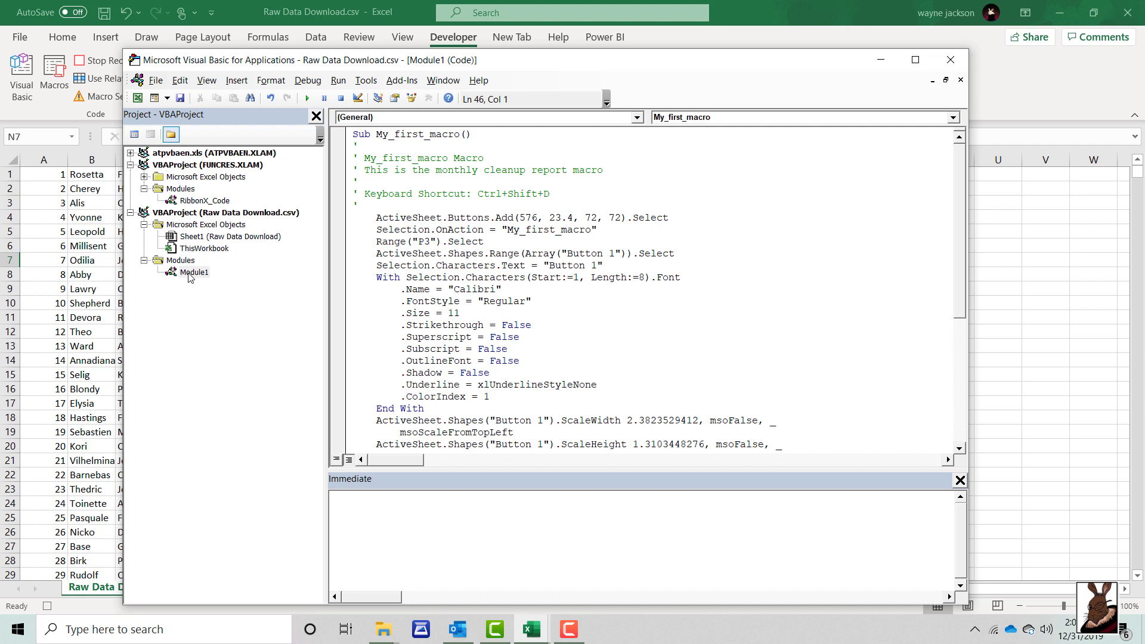
pyautogui.click(189, 274)
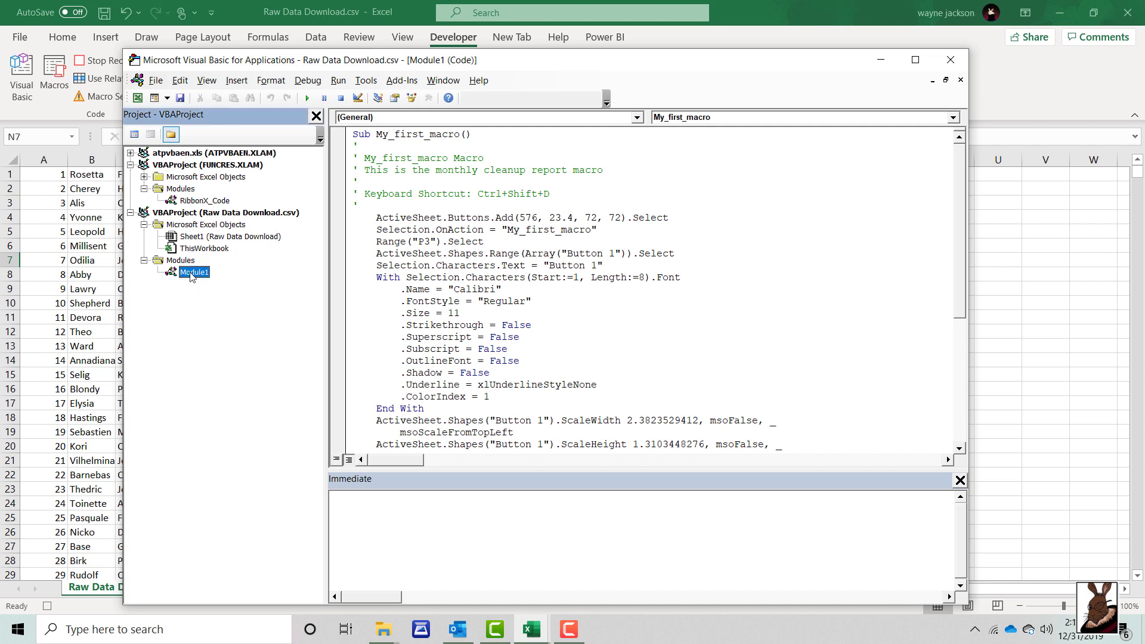
# - Export Module1 to the Desktop as Module1.bas
pyautogui.rightClick(192, 275)
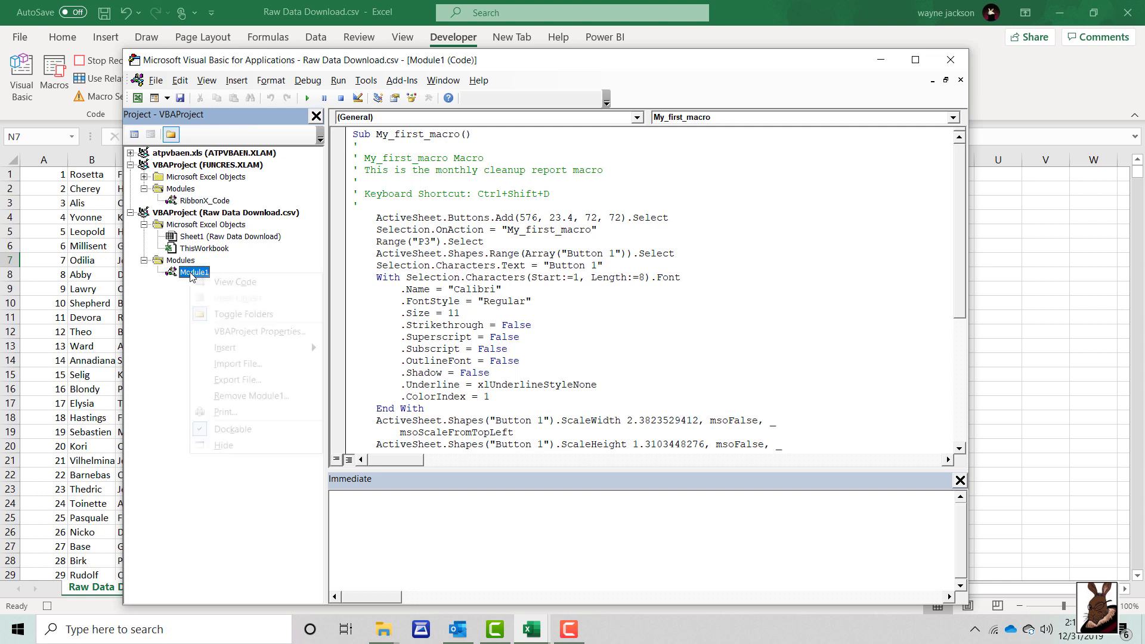
pyautogui.click(266, 380)
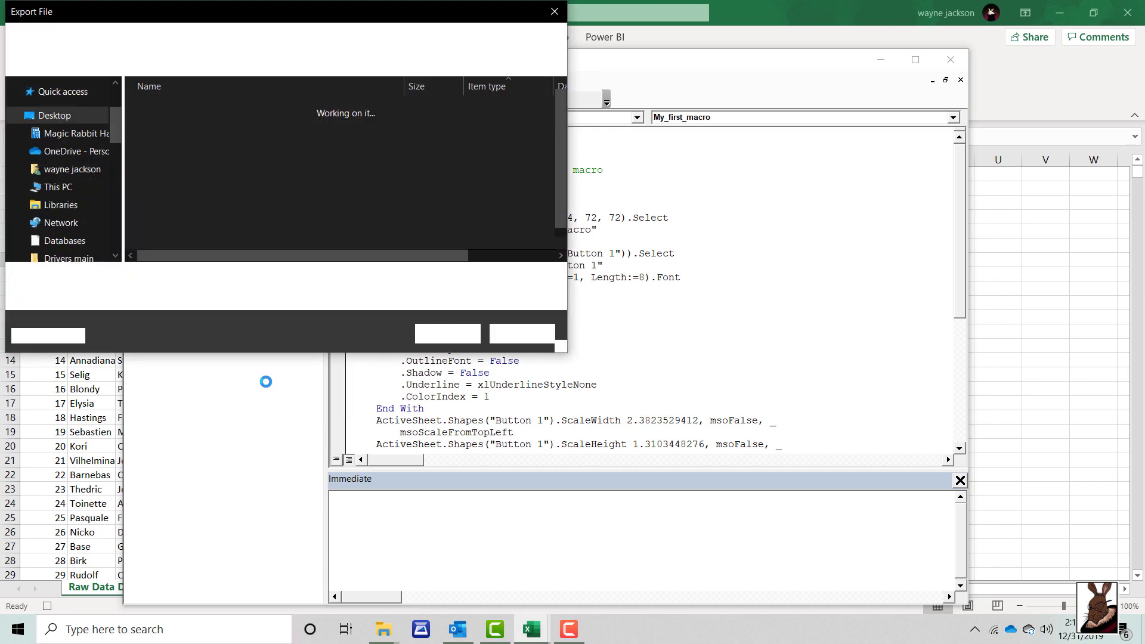
pyautogui.moveTo(223, 11); pyautogui.dragTo(406, 52)
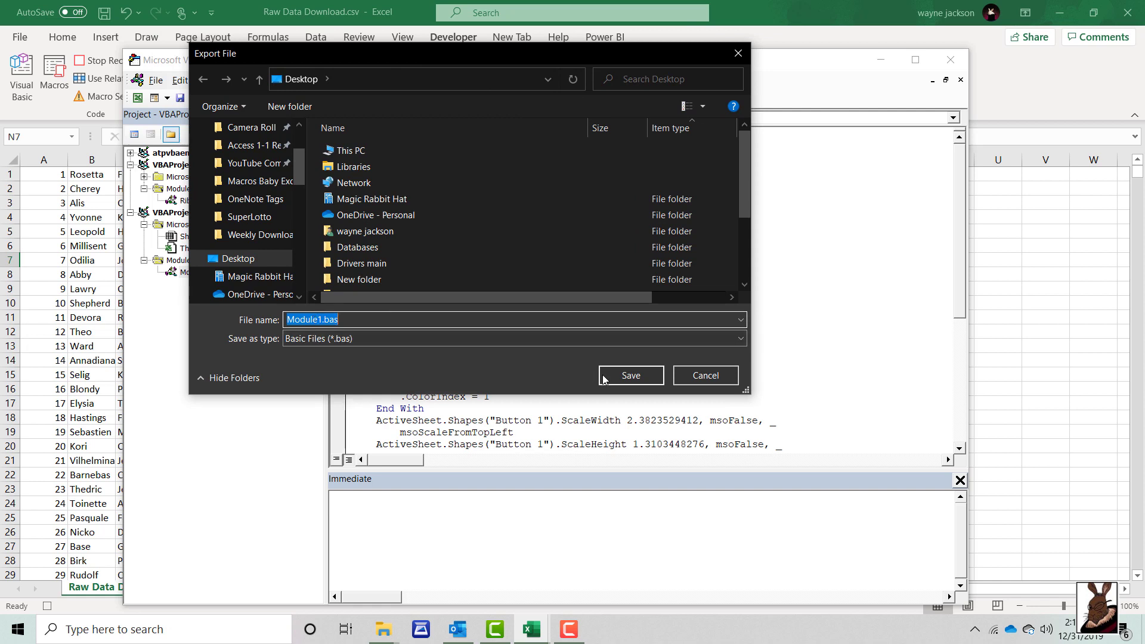
pyautogui.click(631, 375)
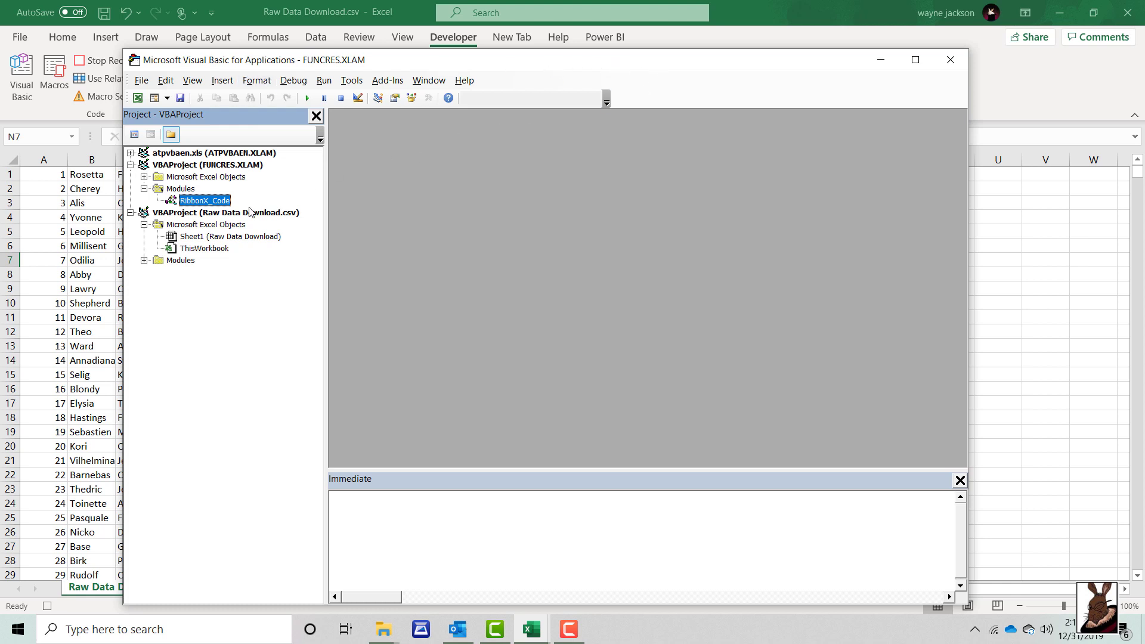
# - Import Module1.bas from the Desktop into the Raw Data Download.csv project
pyautogui.click(220, 213)
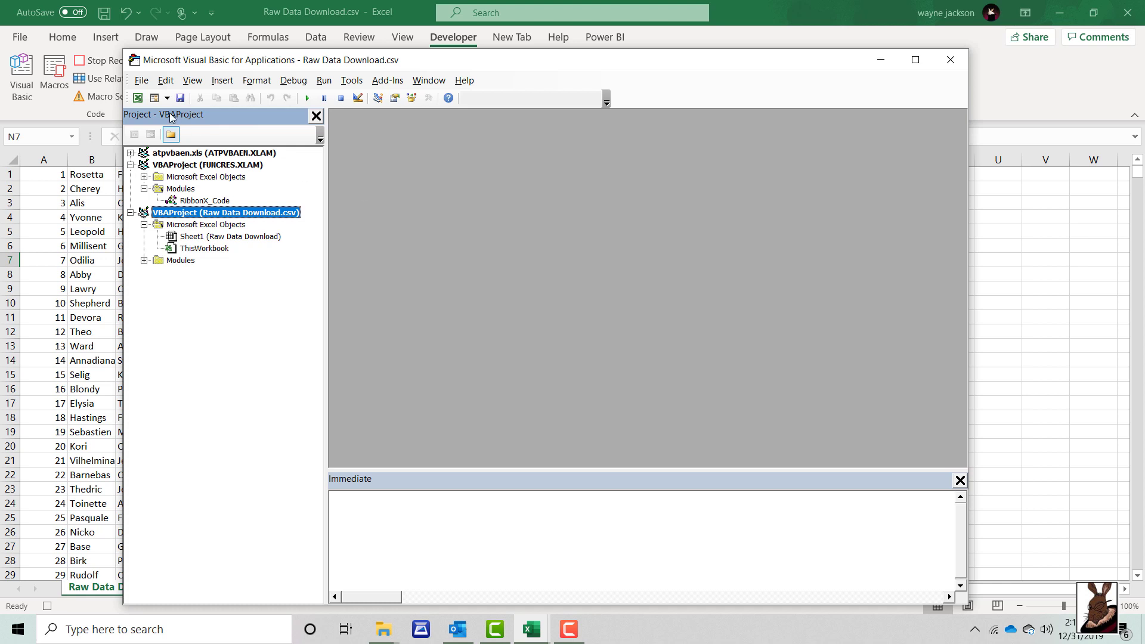
pyautogui.click(144, 87)
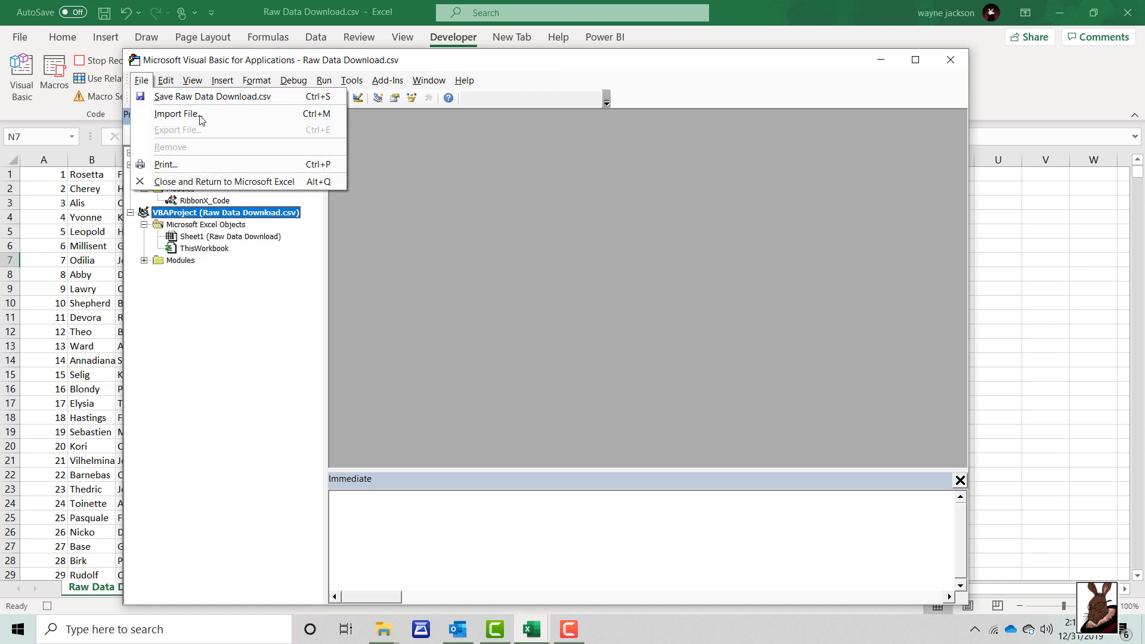
pyautogui.click(232, 114)
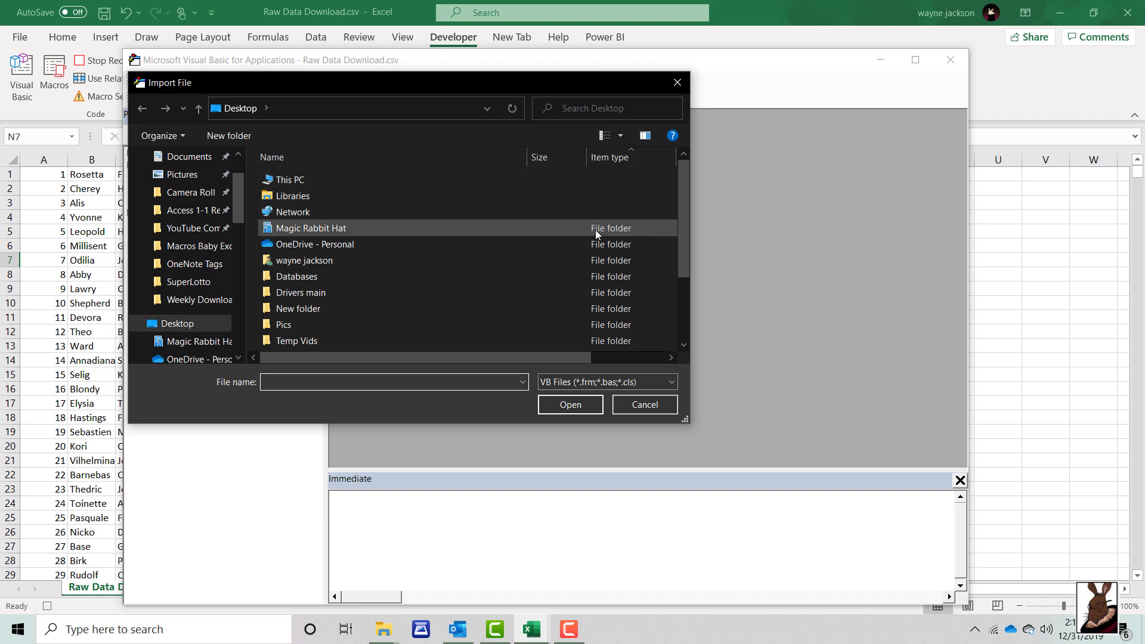
pyautogui.moveTo(682, 200); pyautogui.dragTo(724, 297)
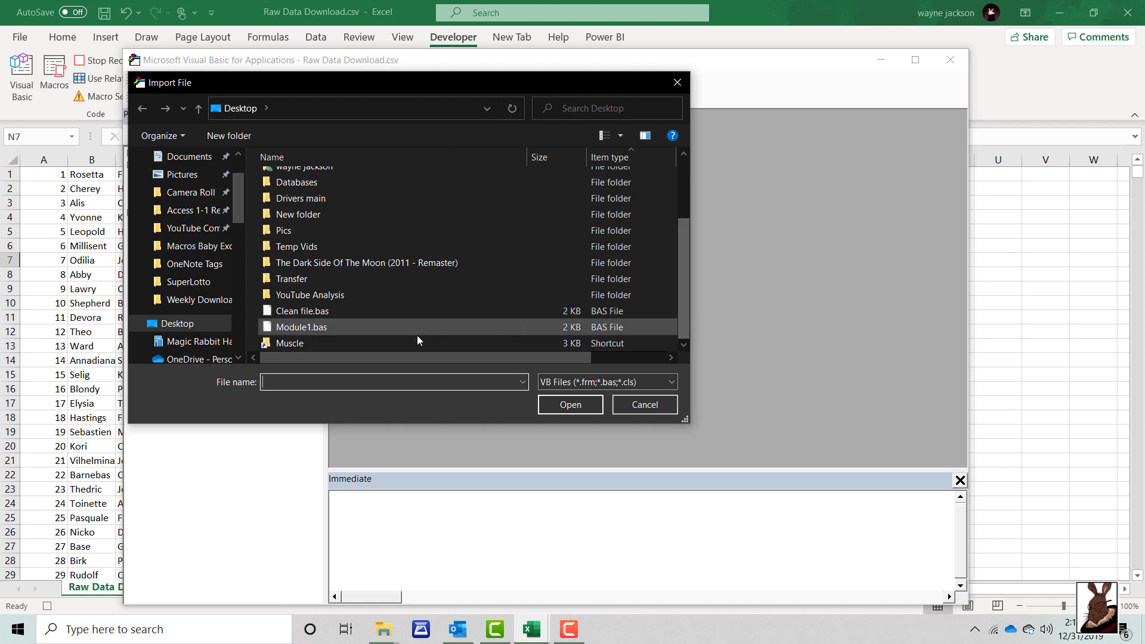
pyautogui.click(309, 327)
pyautogui.click(572, 404)
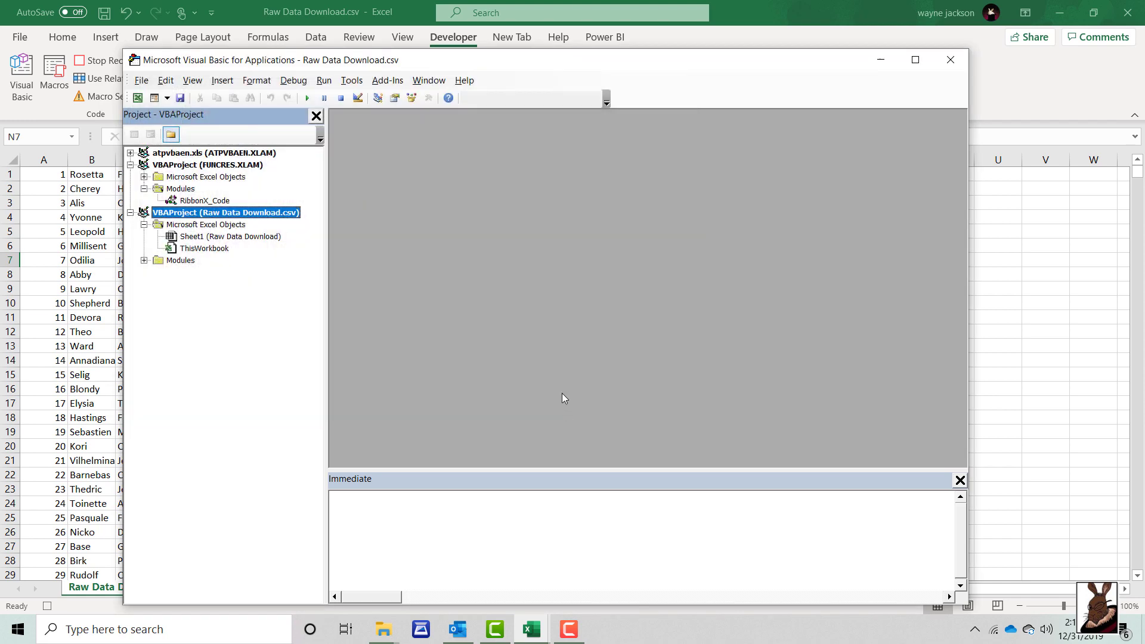